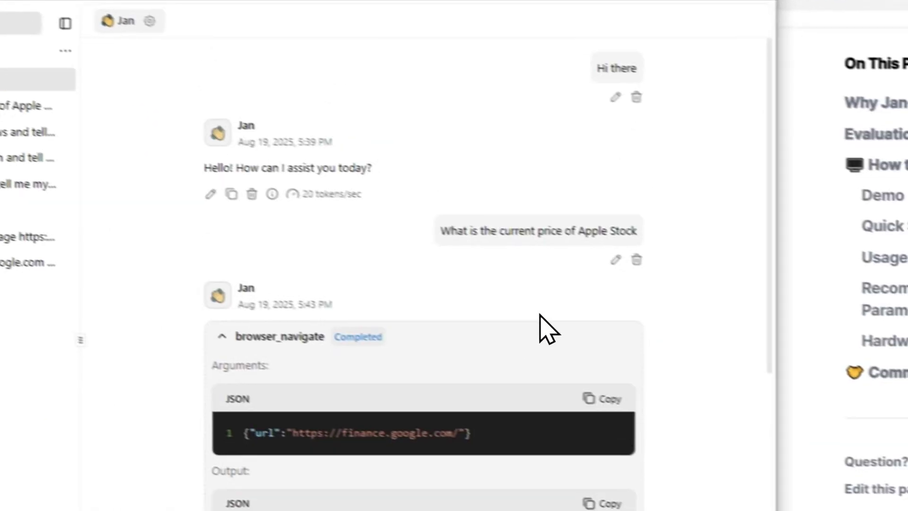
# Review the browser_navigate and browser_click tool call details under the Apple stock price question and collapse them
pyautogui.click(471, 231)
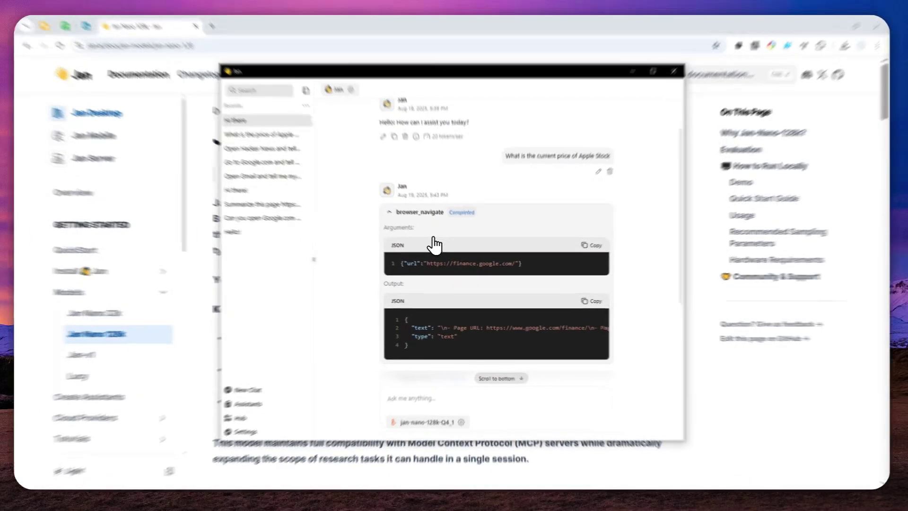
pyautogui.click(444, 260)
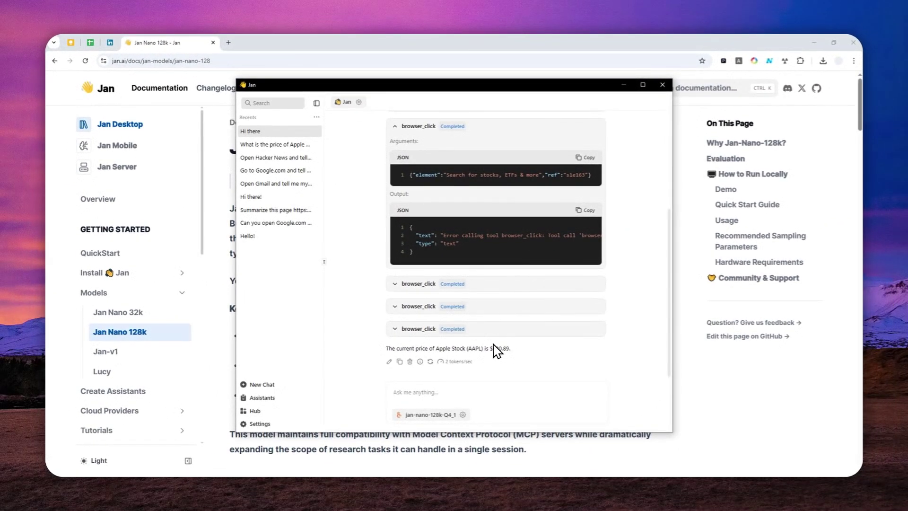
pyautogui.scroll(5, 494, 345)
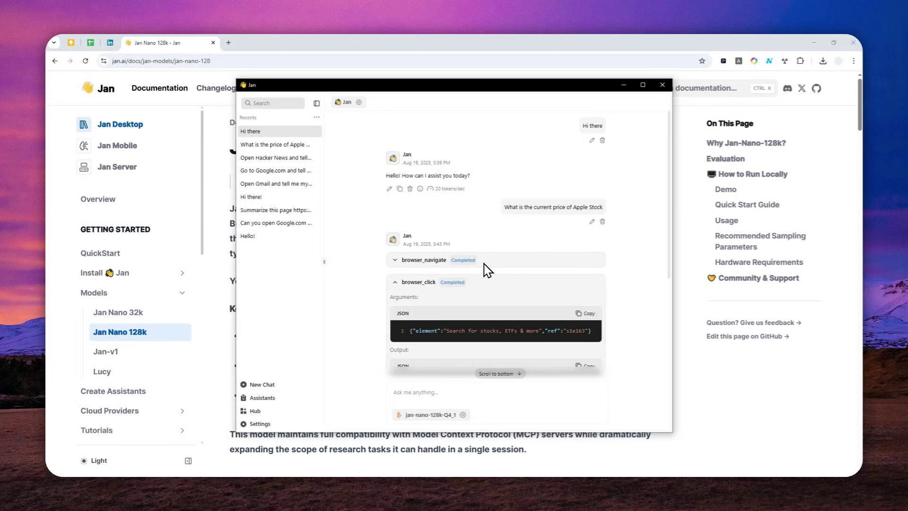
pyautogui.click(451, 283)
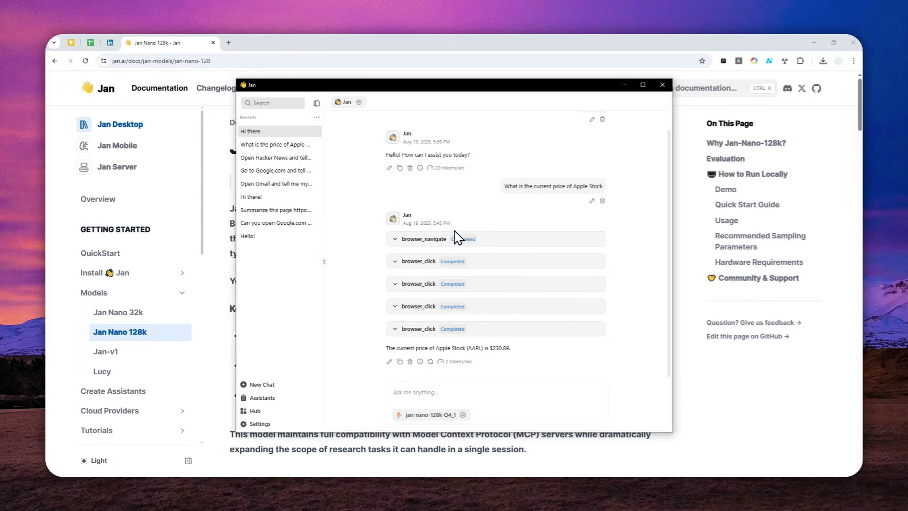
# Switch to the browser, open jan.ai in a new tab and look over the home page's download section
pyautogui.click(228, 42)
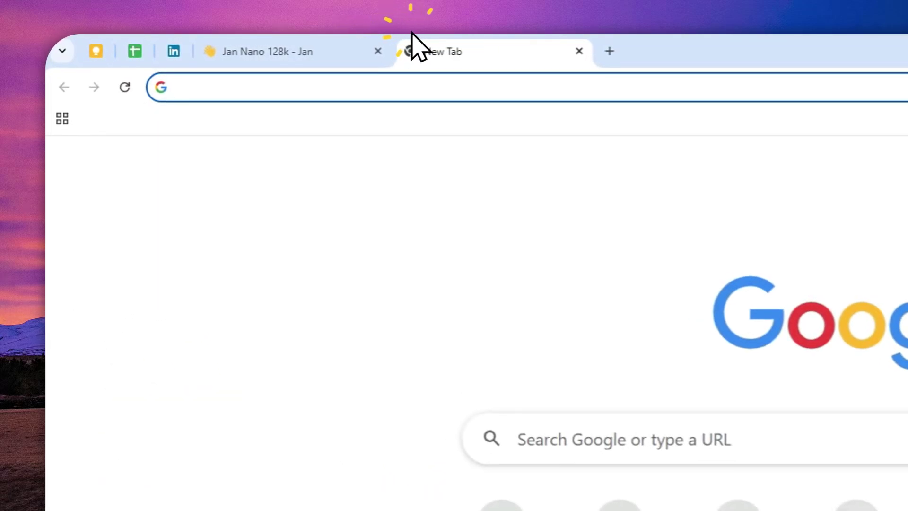
pyautogui.write('jan.ai')
pyautogui.press('Return')
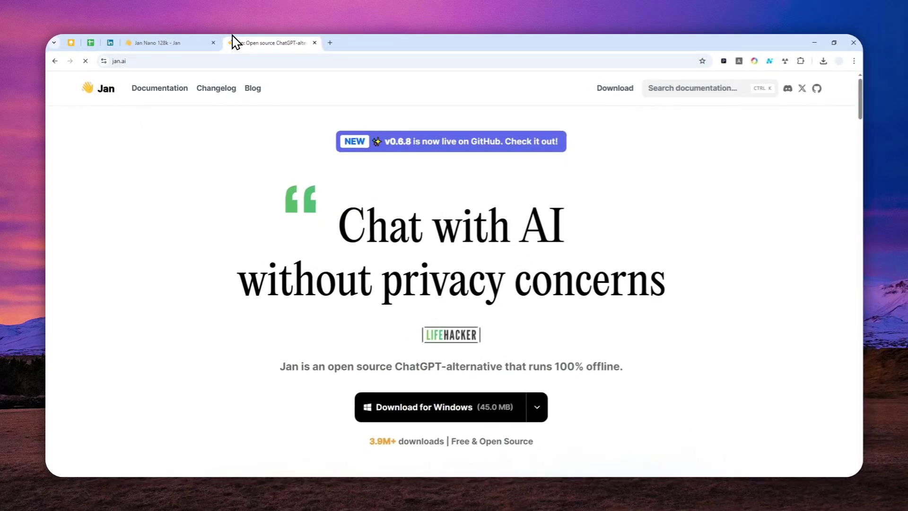
pyautogui.scroll(-4, 452, 270)
pyautogui.scroll(2, 476, 251)
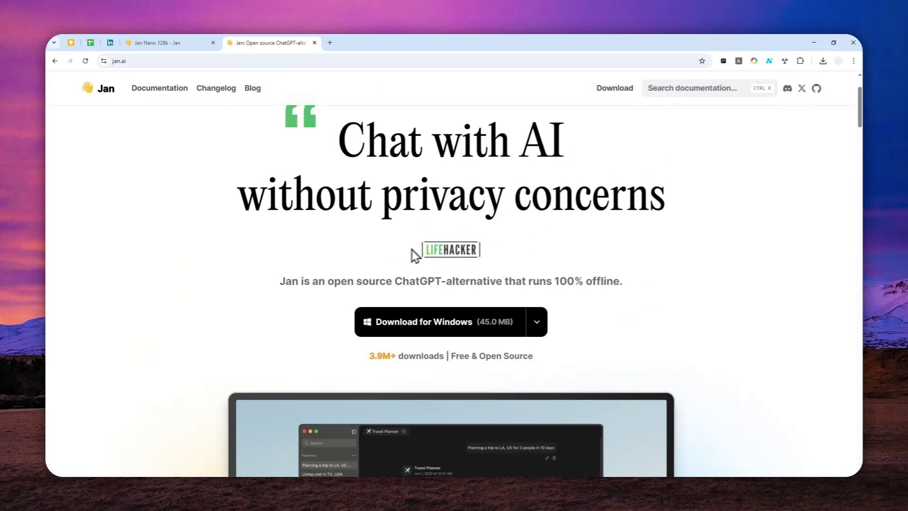
# Switch to the Jan desktop app, start a new chat and open the model Hub
pyautogui.click(180, 483)
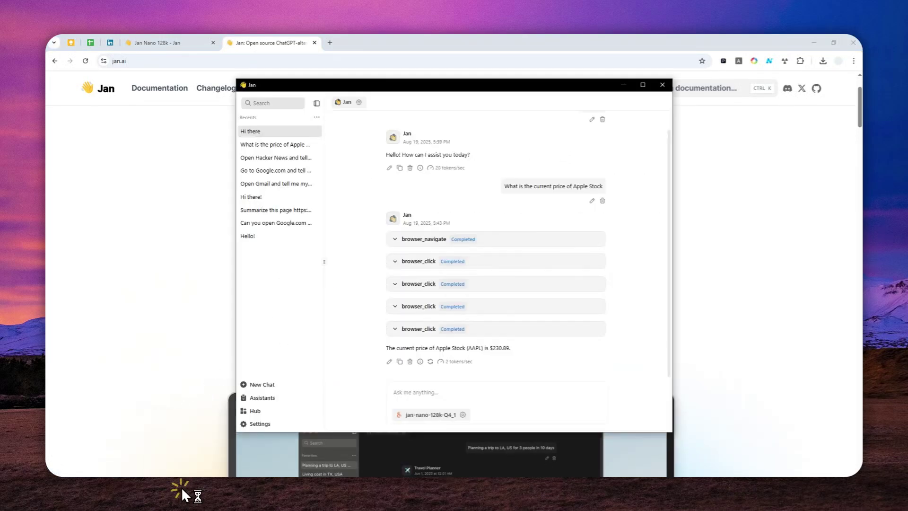
pyautogui.click(277, 383)
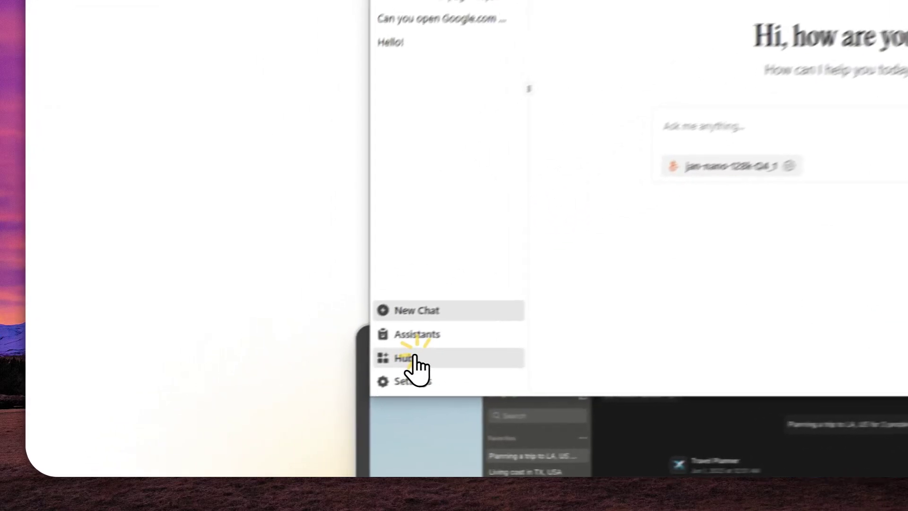
pyautogui.click(259, 411)
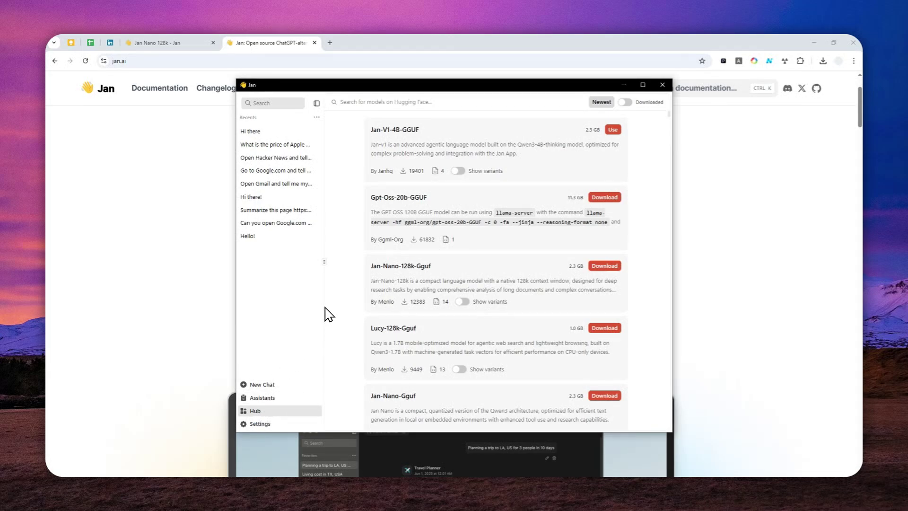
# Look through the Jan Nano 32k, Jan Nano 128k, Jan-v1 and Lucy model pages in the browser documentation, highlighting "Serper" in Lucy's overview
pyautogui.click(193, 41)
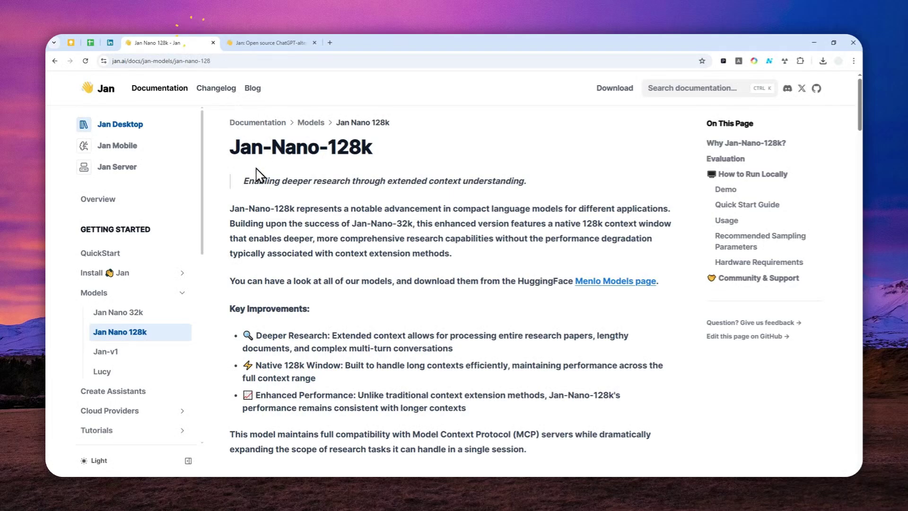
pyautogui.click(126, 313)
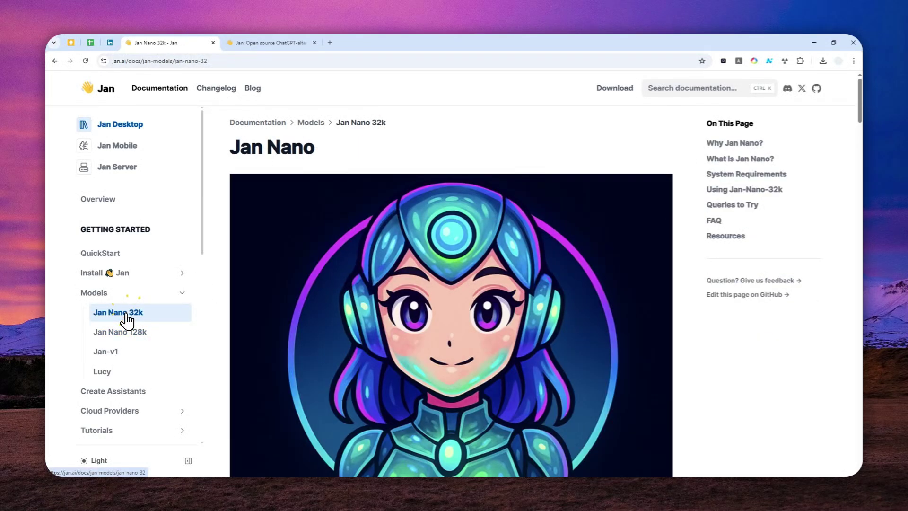
pyautogui.click(127, 333)
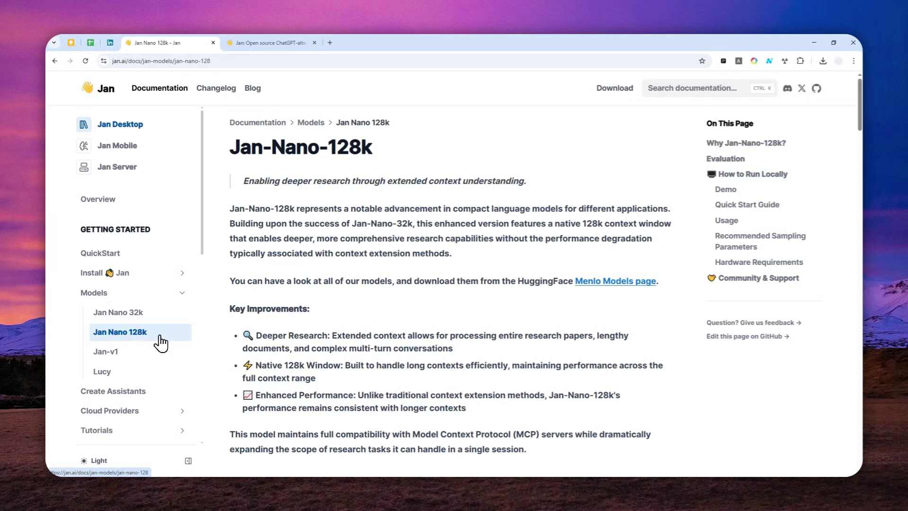
pyautogui.click(121, 352)
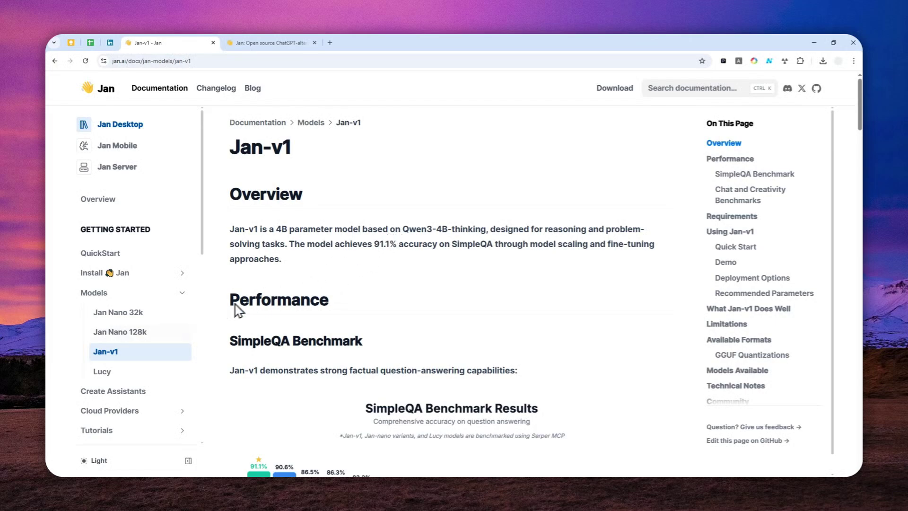
pyautogui.click(119, 374)
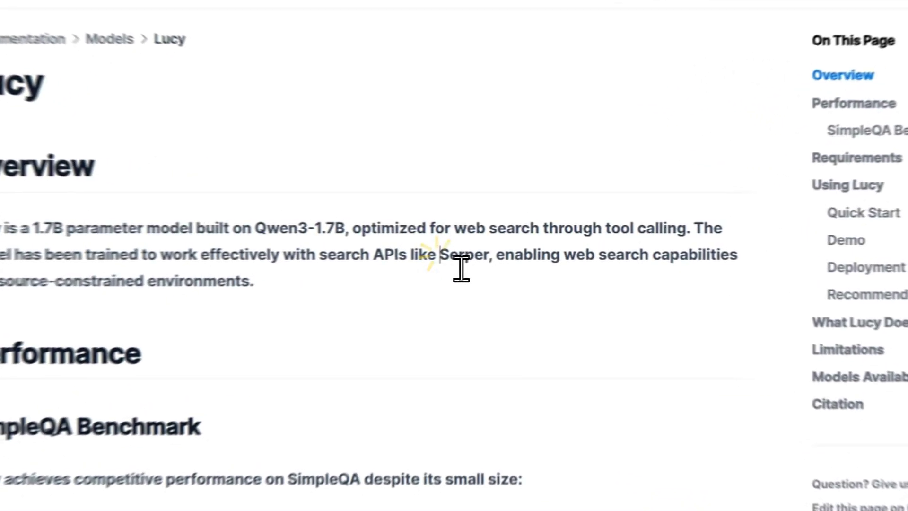
pyautogui.doubleClick(505, 244)
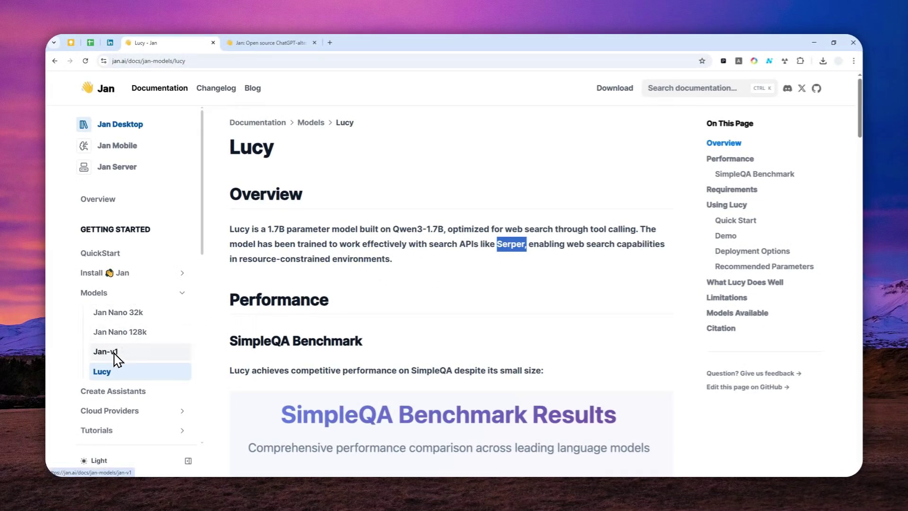
# Return to the Jan app's Hub, view the variants of the Jan-V1-4B-GGUF model and go back to the model list
pyautogui.click(182, 490)
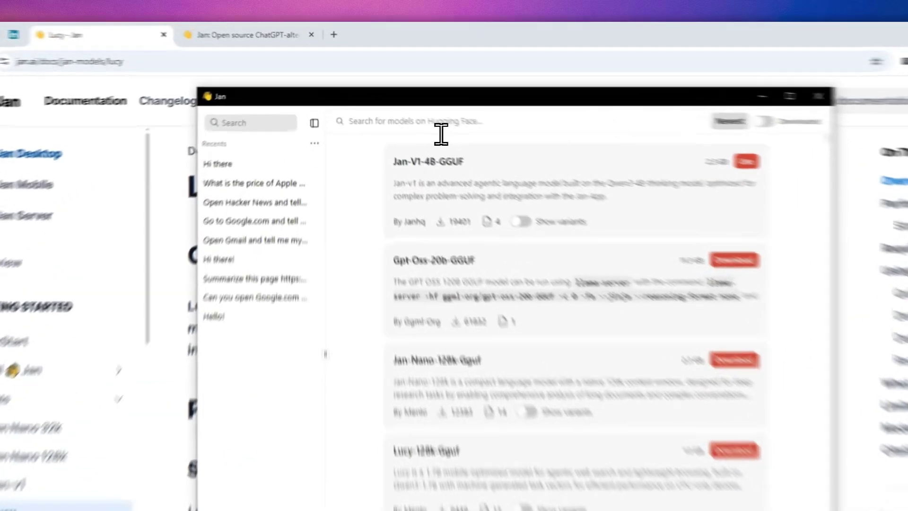
pyautogui.click(402, 107)
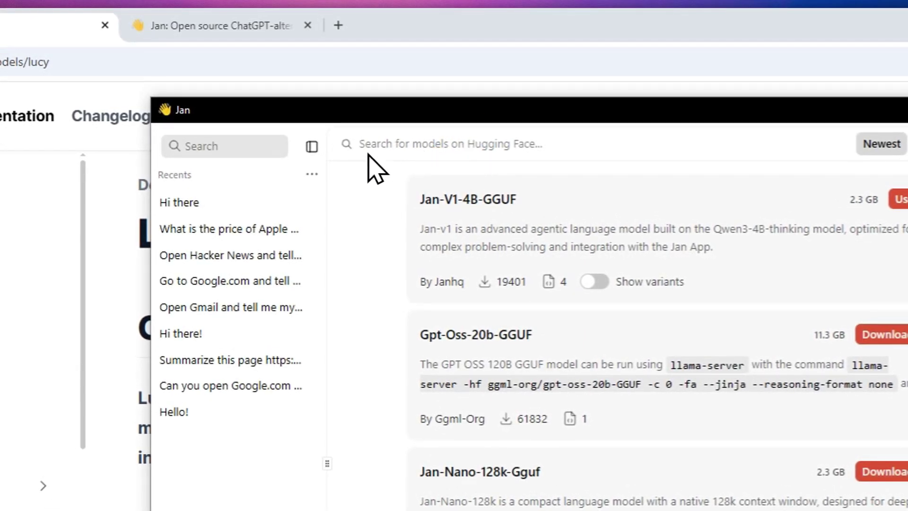
pyautogui.click(481, 199)
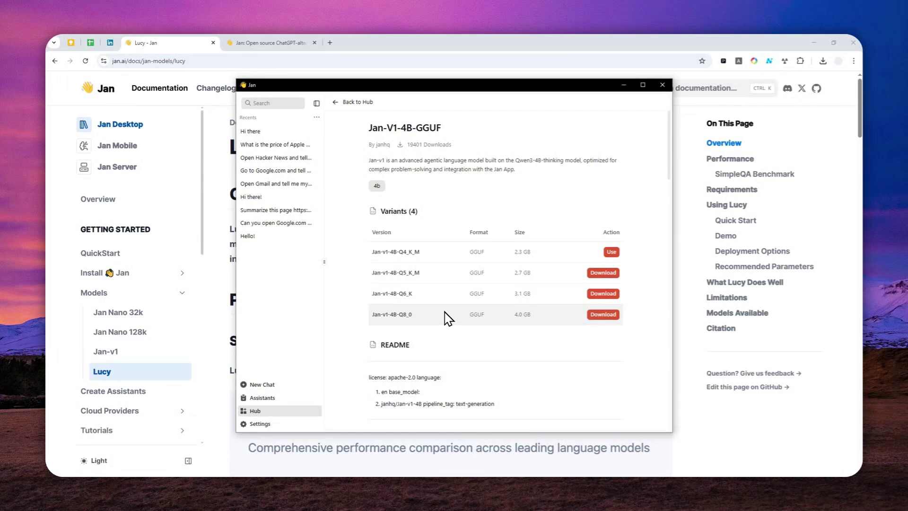
pyautogui.click(354, 102)
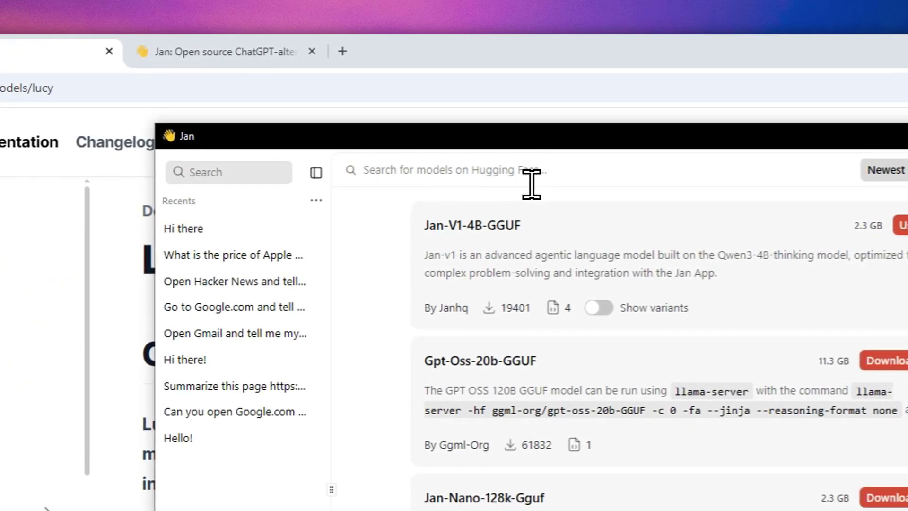
# Search the Hub for "Jan Nano" and open the Jan-Nano-128k-Gguf model by Menlo
pyautogui.click(526, 178)
pyautogui.write('Jan')
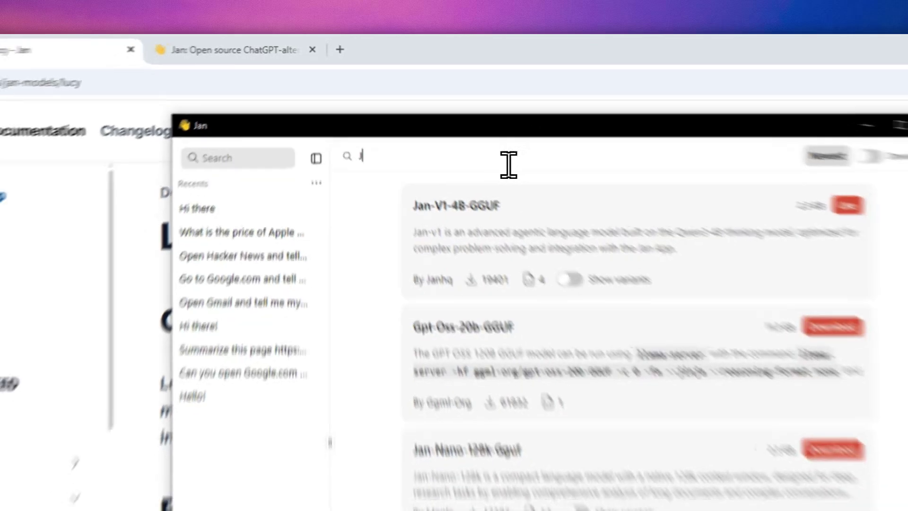
pyautogui.write(' Nano')
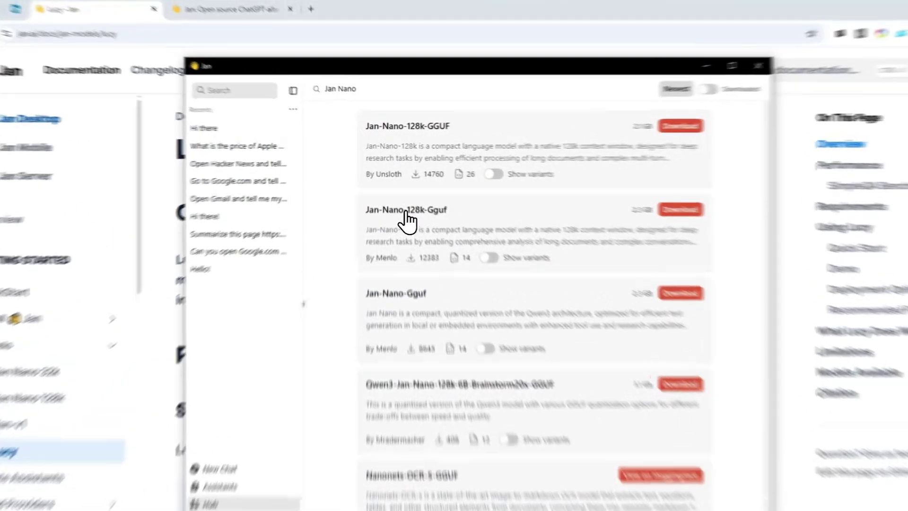
pyautogui.click(409, 193)
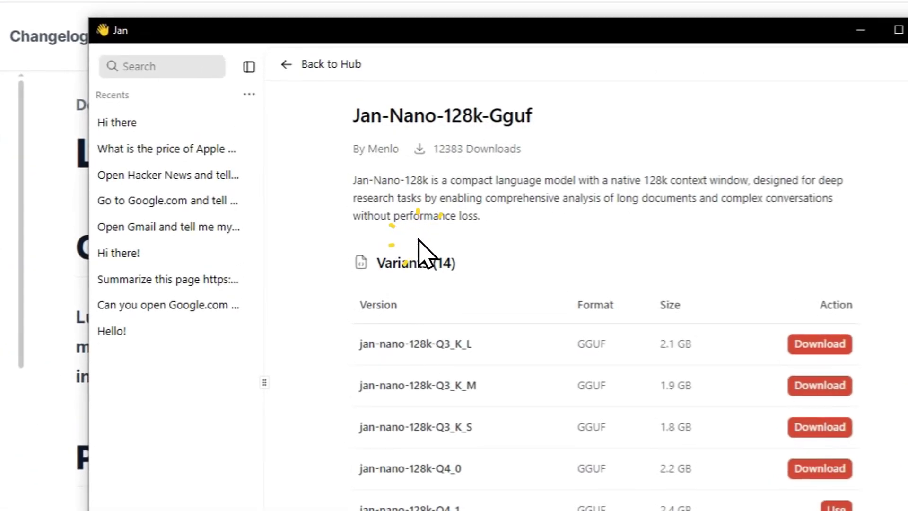
# Examine the Jan-Nano-128k-Gguf variants list, comparing the quantization versions, their file sizes and the available actions
pyautogui.scroll(-10, 488, 267)
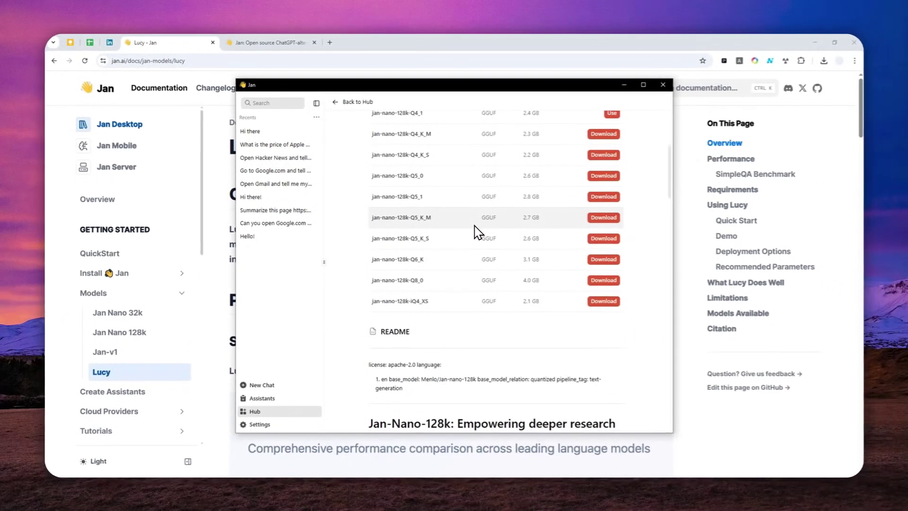
pyautogui.scroll(5, 477, 232)
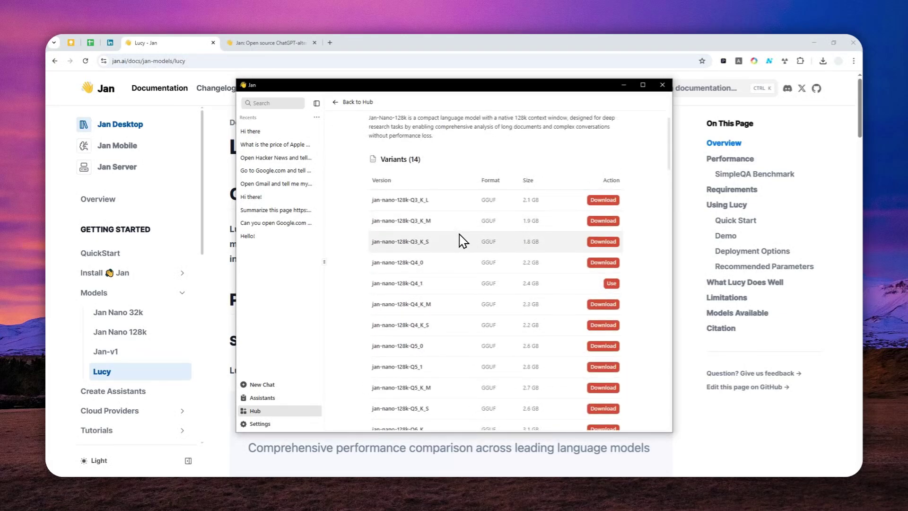
pyautogui.scroll(-2, 435, 283)
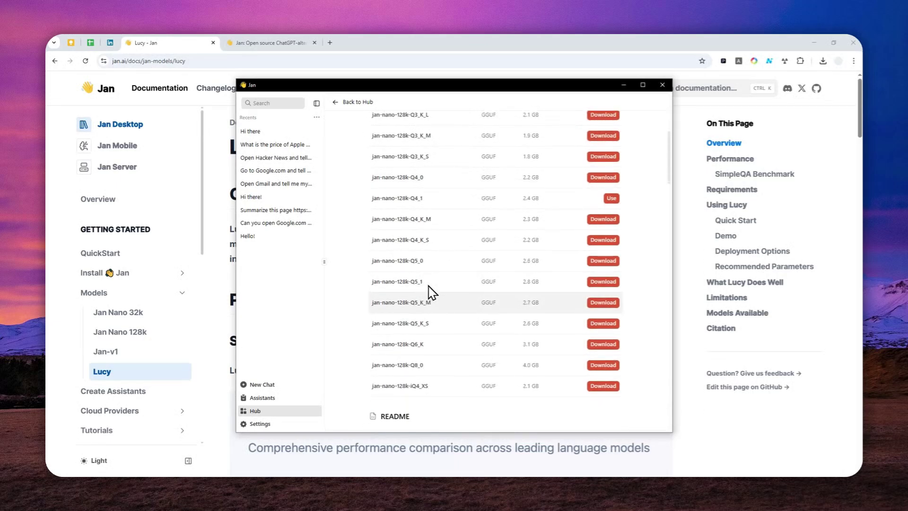
pyautogui.scroll(3, 440, 307)
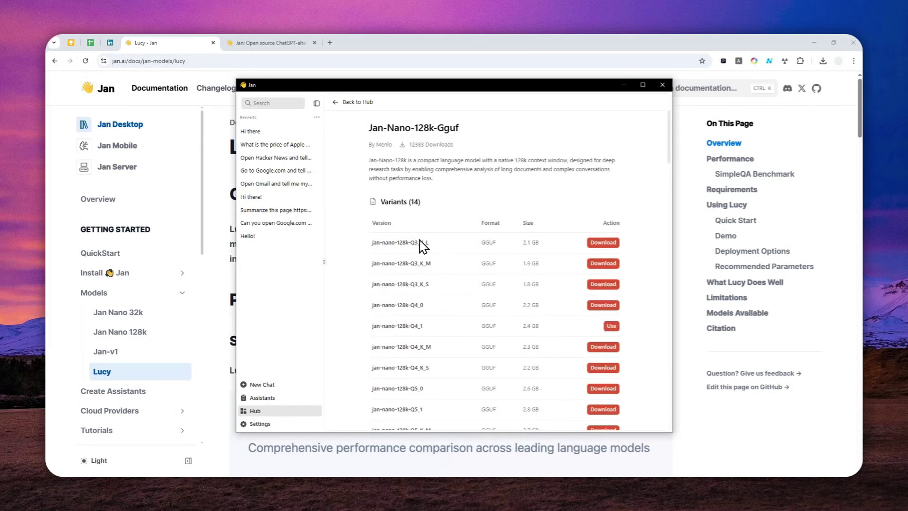
pyautogui.scroll(-3, 439, 243)
pyautogui.scroll(2, 429, 246)
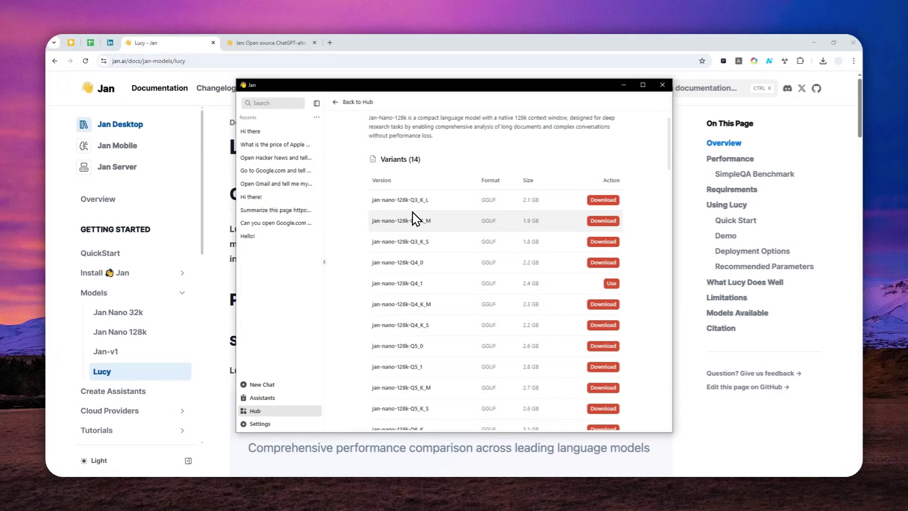
pyautogui.scroll(-1, 414, 212)
pyautogui.scroll(-1, 421, 213)
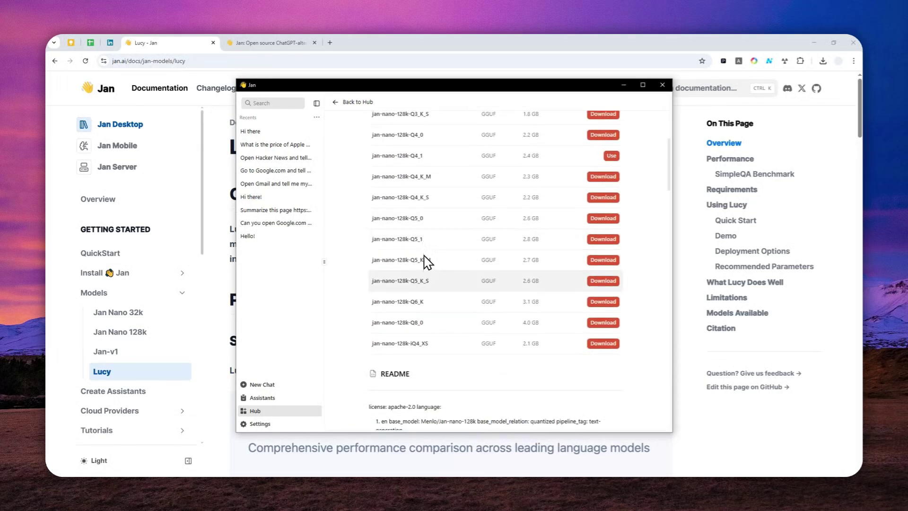
pyautogui.scroll(3, 405, 243)
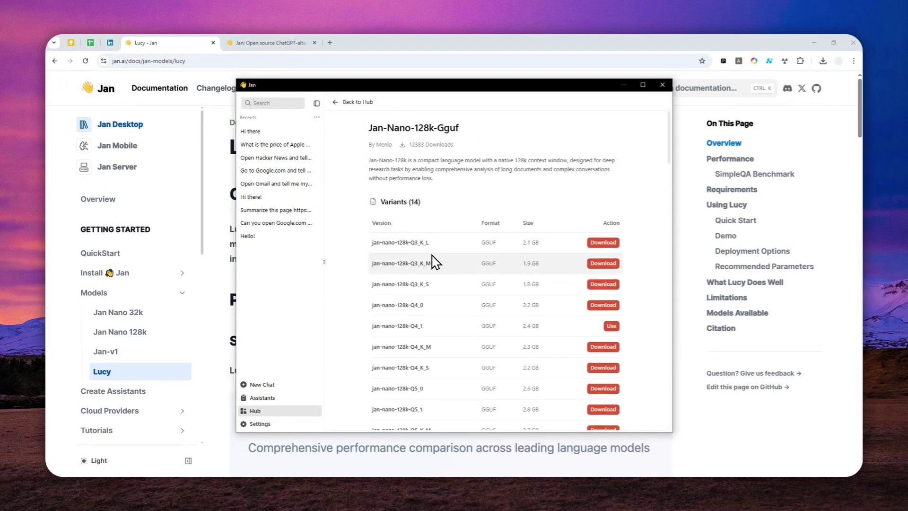
pyautogui.scroll(-3, 431, 262)
pyautogui.scroll(5, 434, 298)
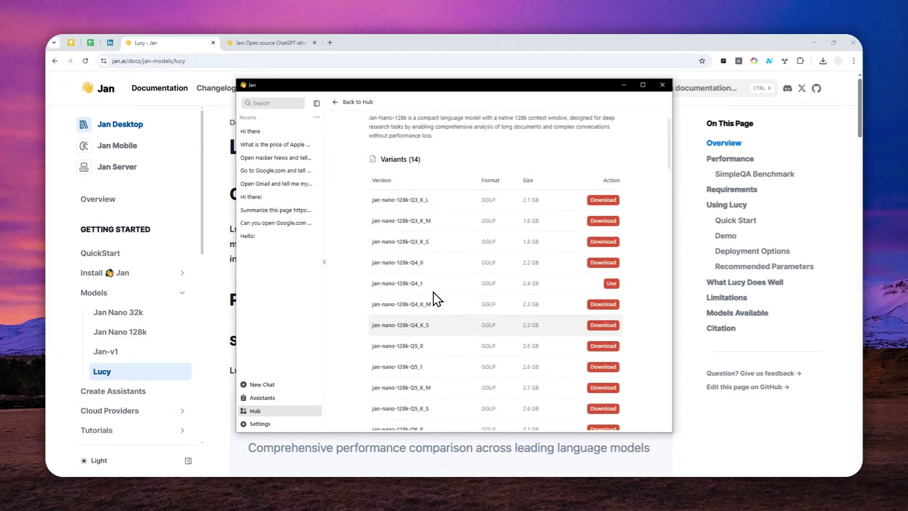
pyautogui.click(416, 202)
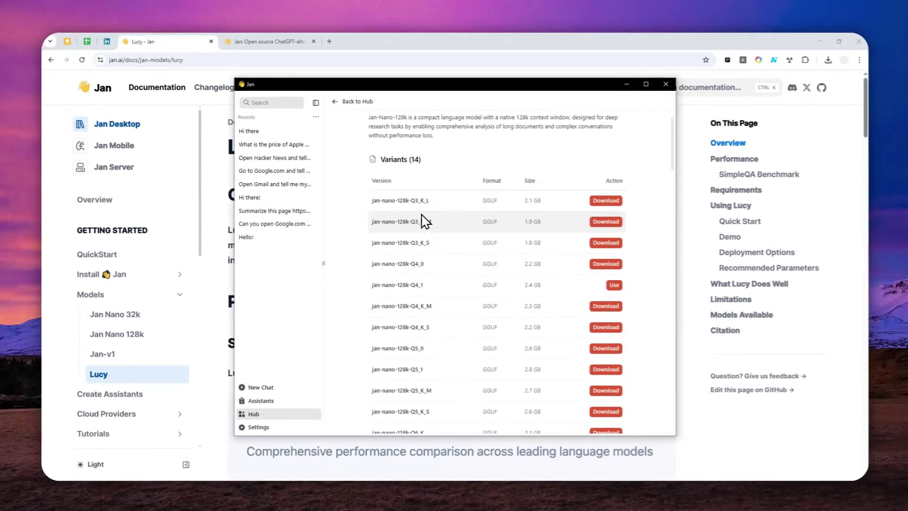
pyautogui.scroll(-3, 426, 227)
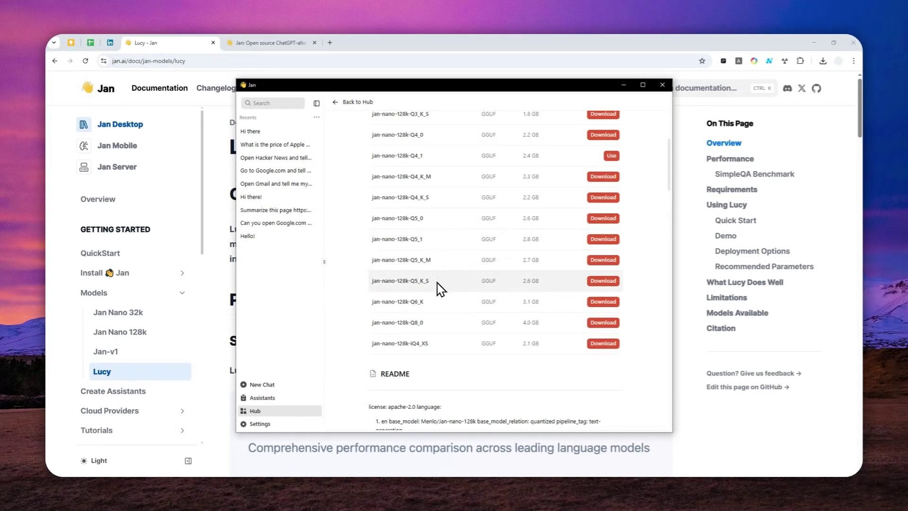
pyautogui.scroll(4, 442, 283)
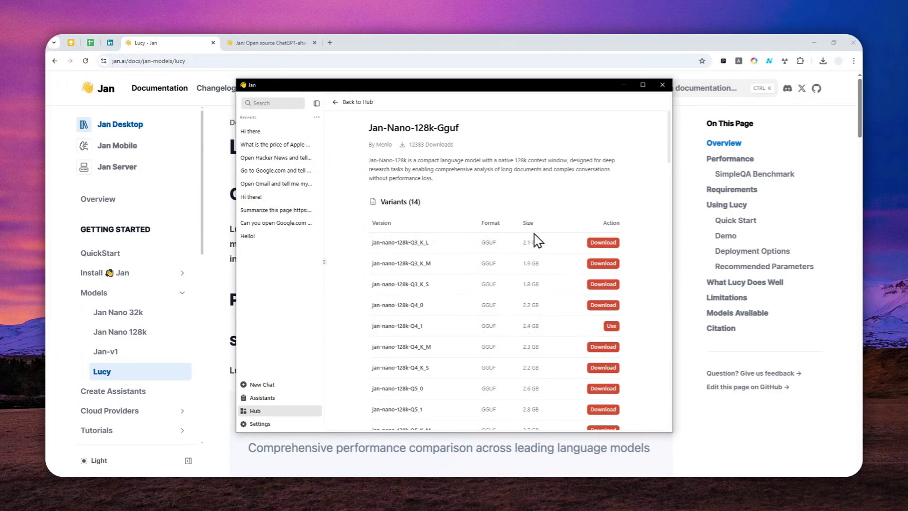
pyautogui.scroll(-1, 470, 274)
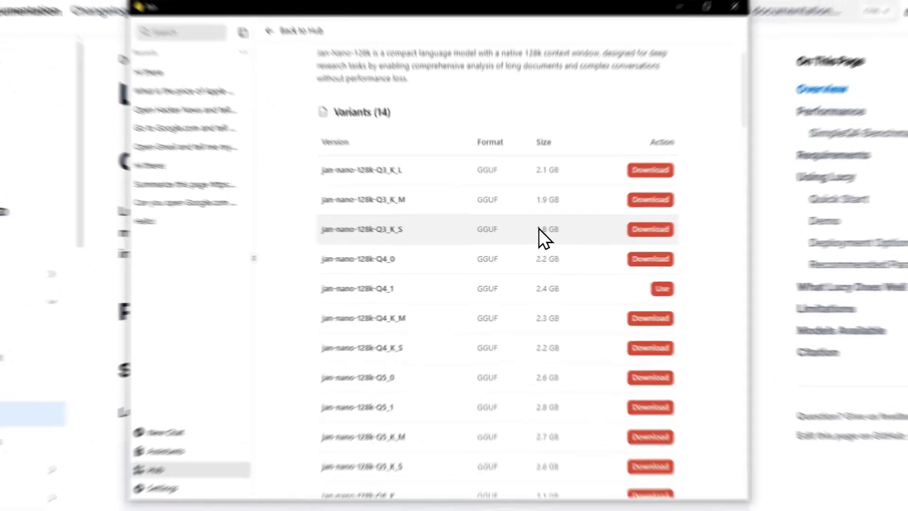
# Use the jan-nano-128k-Q4_1 variant in a chat and enable Experimental Features in Jan's general settings
pyautogui.click(529, 243)
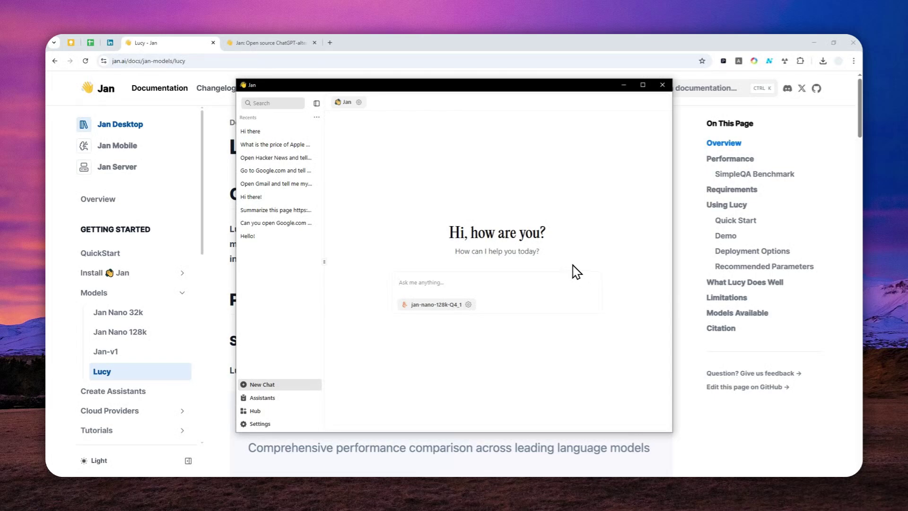
pyautogui.click(267, 424)
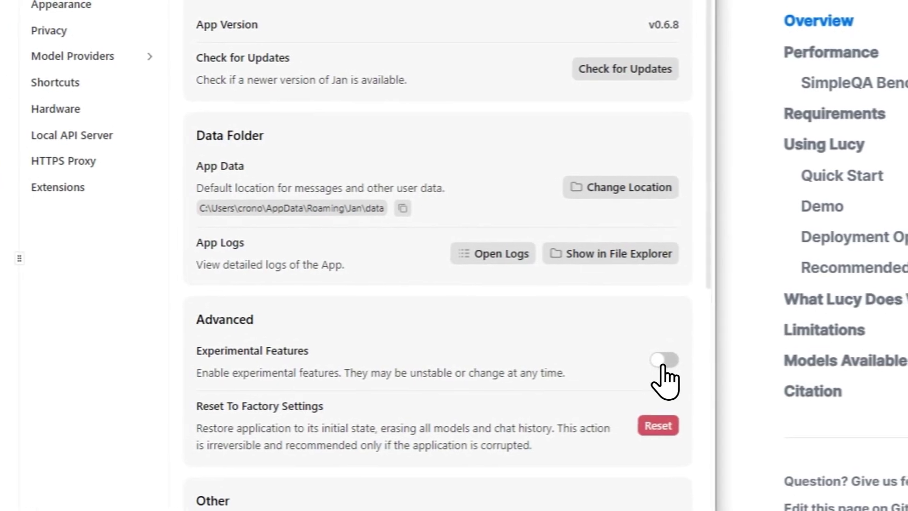
pyautogui.click(663, 362)
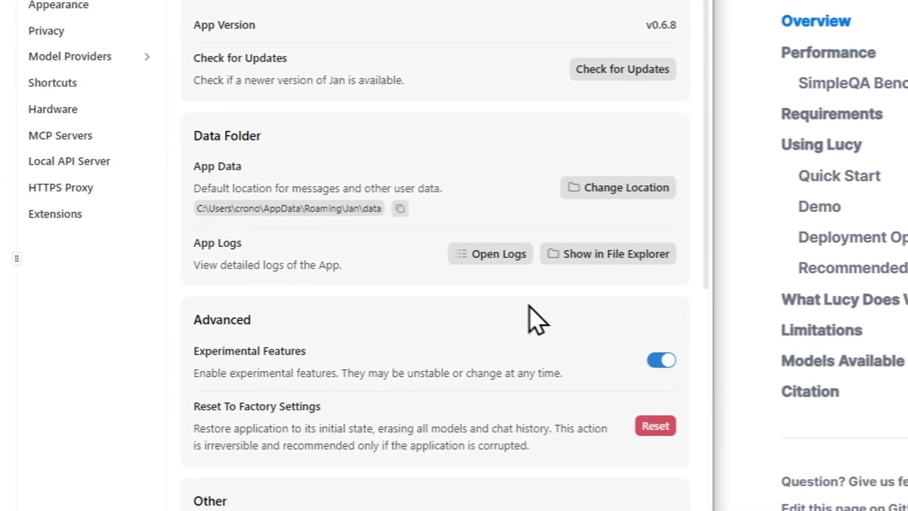
# Enable the Browsermcp server and Allow All MCP Tool Permissions in the MCP Servers settings
pyautogui.click(92, 136)
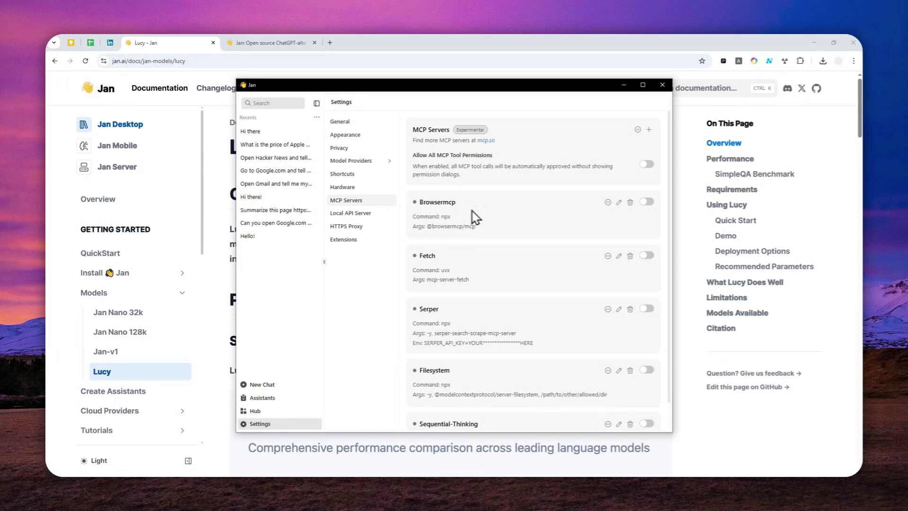
pyautogui.click(644, 202)
pyautogui.click(646, 164)
# Switch to the browser and open chromewebstore.google.com in a new tab
pyautogui.click(342, 67)
pyautogui.click(329, 42)
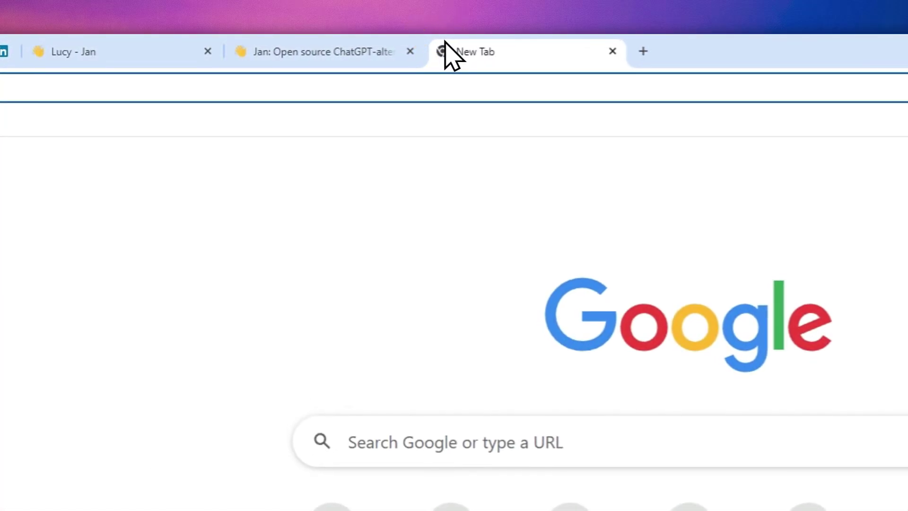
pyautogui.write('chromewebstore.google.com')
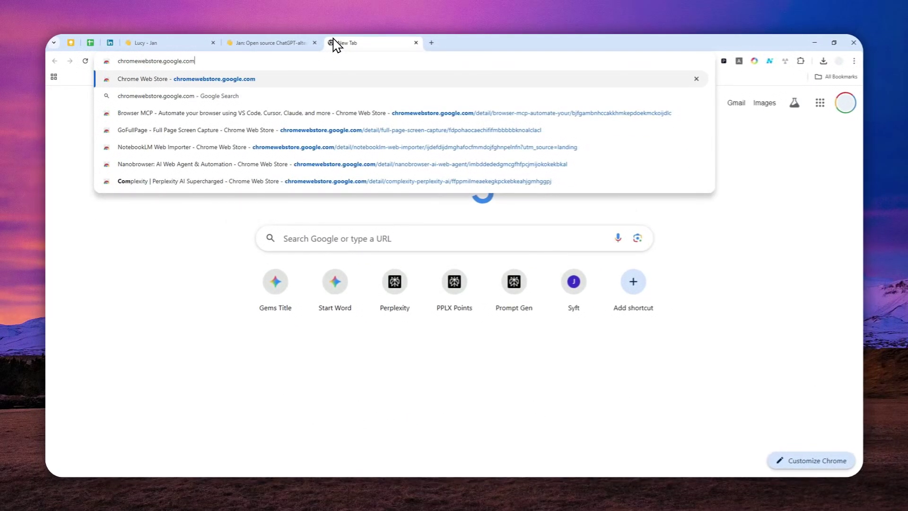
pyautogui.press('Return')
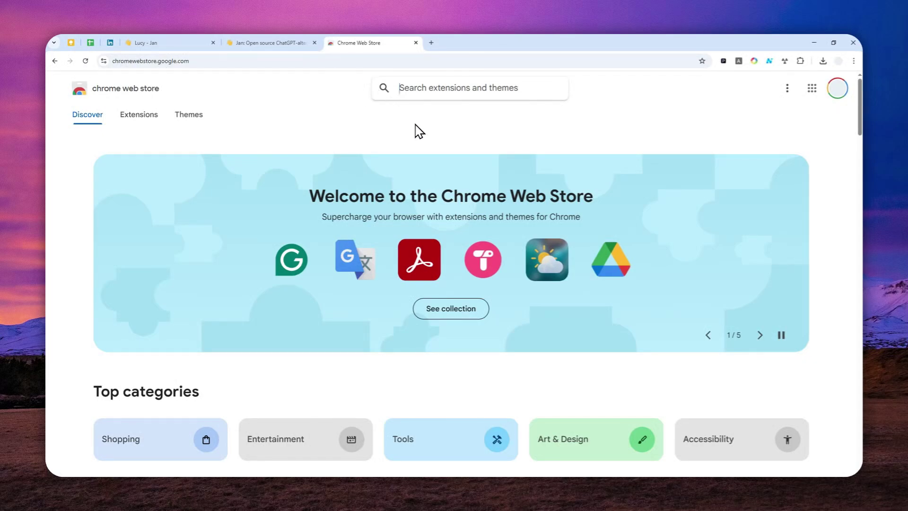
# Search the Chrome Web Store for "Browser MCP" and install the extension offered by browsermcp.io
pyautogui.write('Browser MCP')
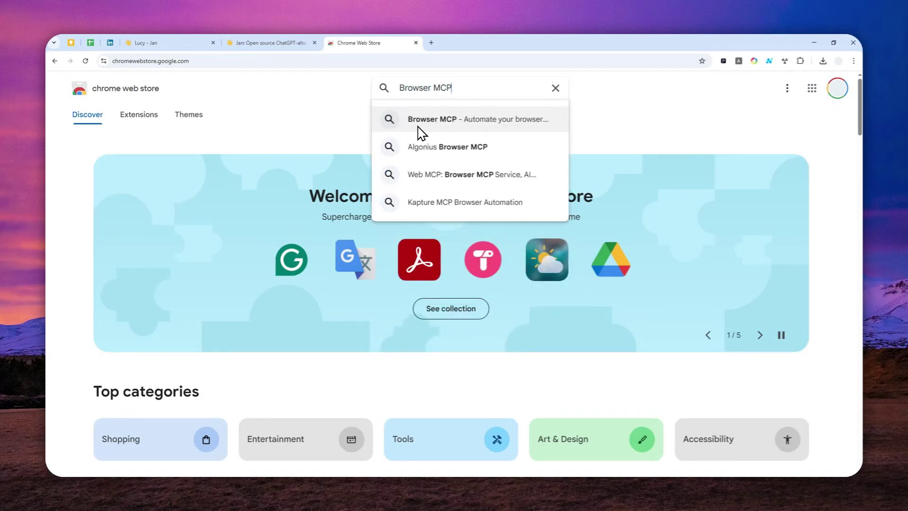
pyautogui.press('Return')
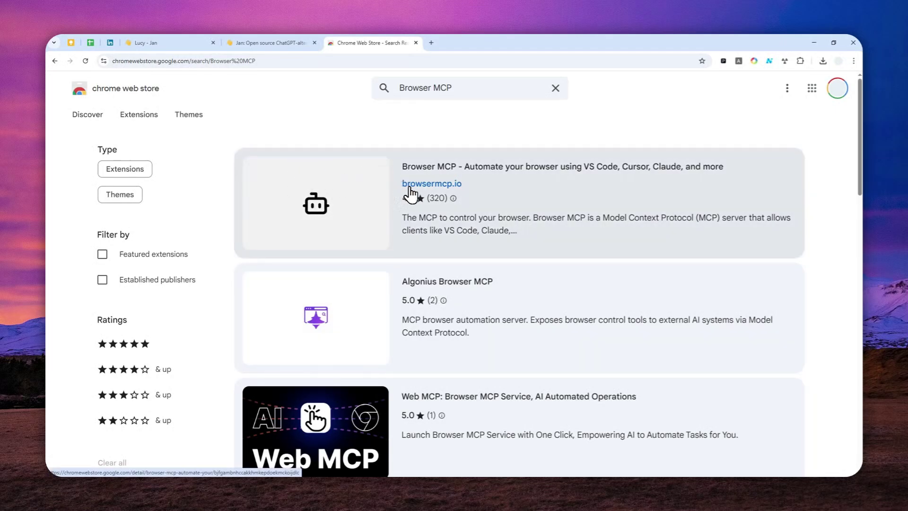
pyautogui.click(364, 195)
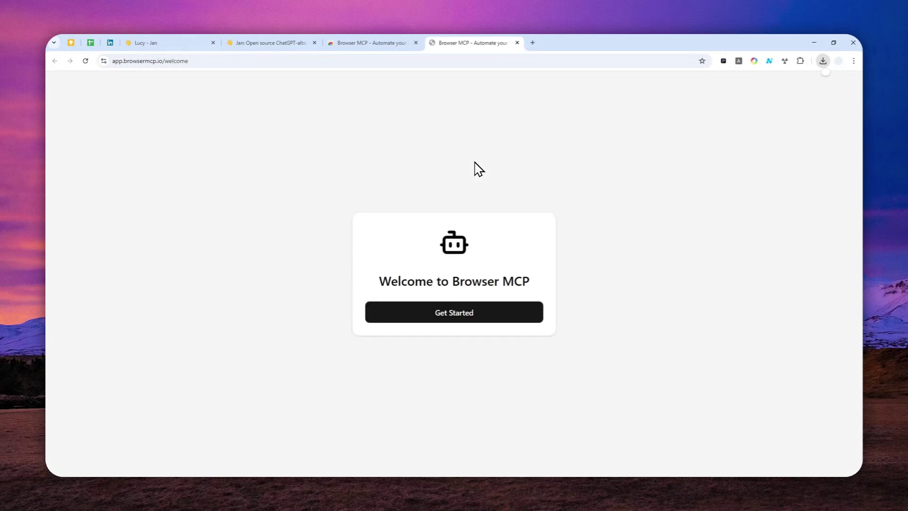
# Get started with Browser MCP, read its documentation's Welcome page and open the Set up MCP server page
pyautogui.click(446, 315)
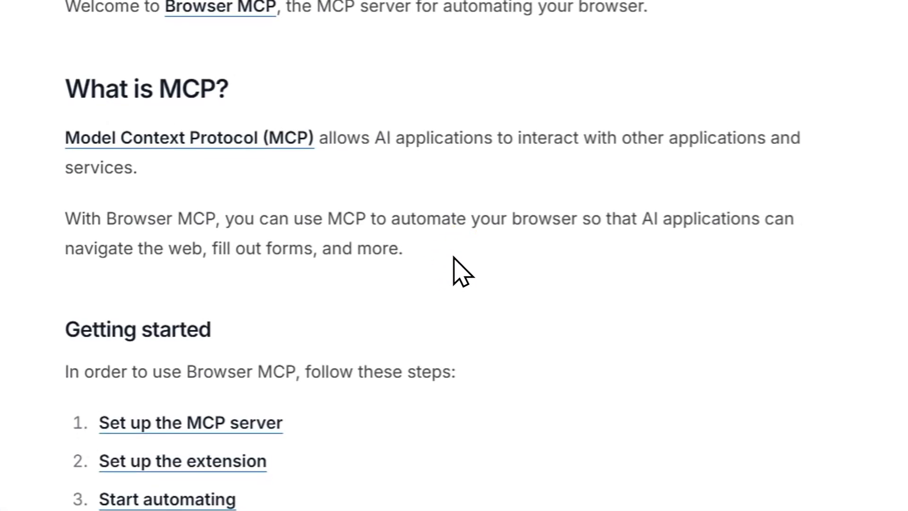
pyautogui.scroll(-3, 391, 35)
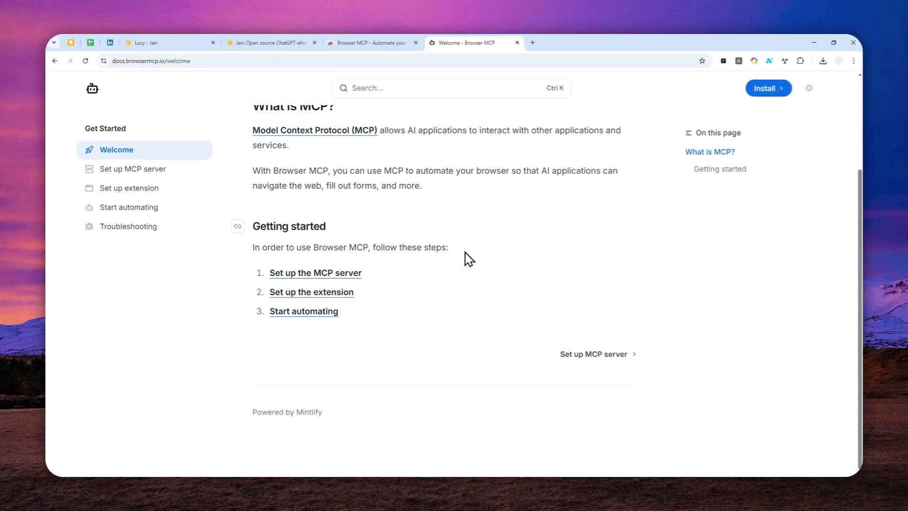
pyautogui.scroll(3, 445, 224)
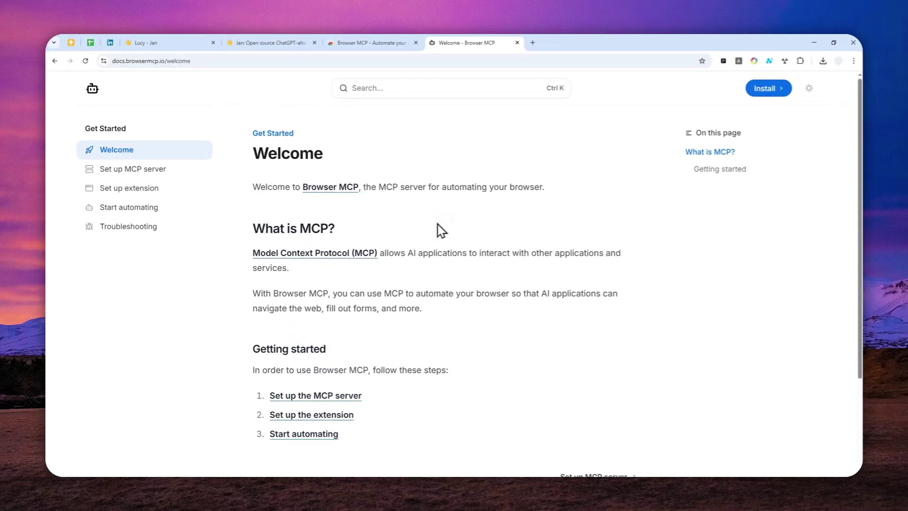
pyautogui.scroll(-3, 518, 228)
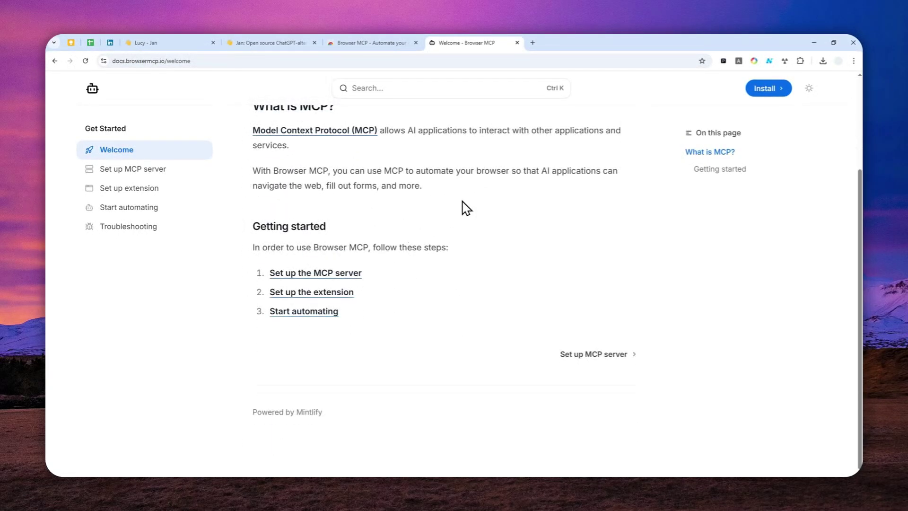
pyautogui.click(595, 355)
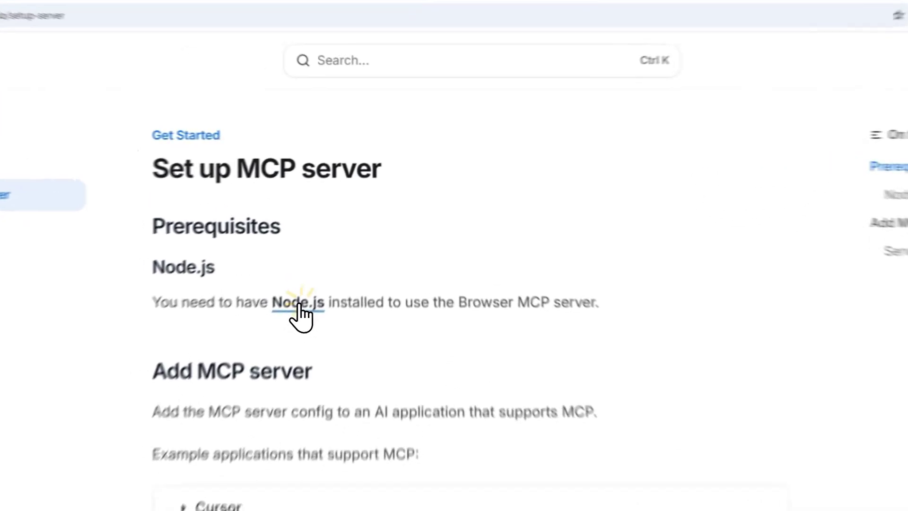
# View the Node.js website linked in the prerequisites in a new tab, and close that tab
pyautogui.rightClick(347, 236)
pyautogui.click(353, 239)
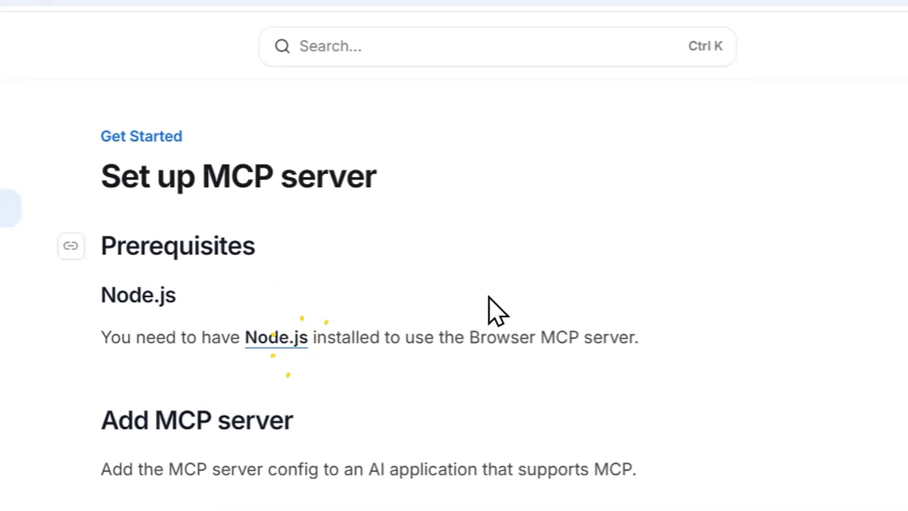
pyautogui.click(660, 45)
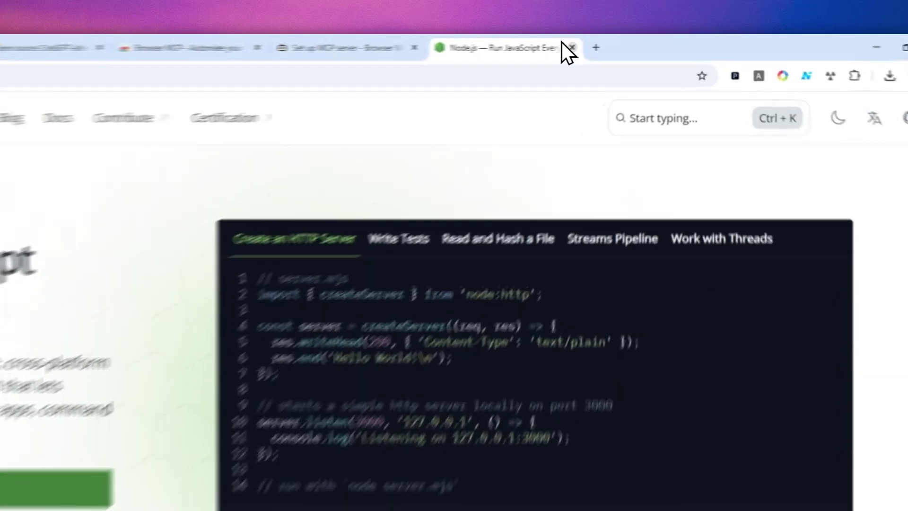
pyautogui.click(618, 42)
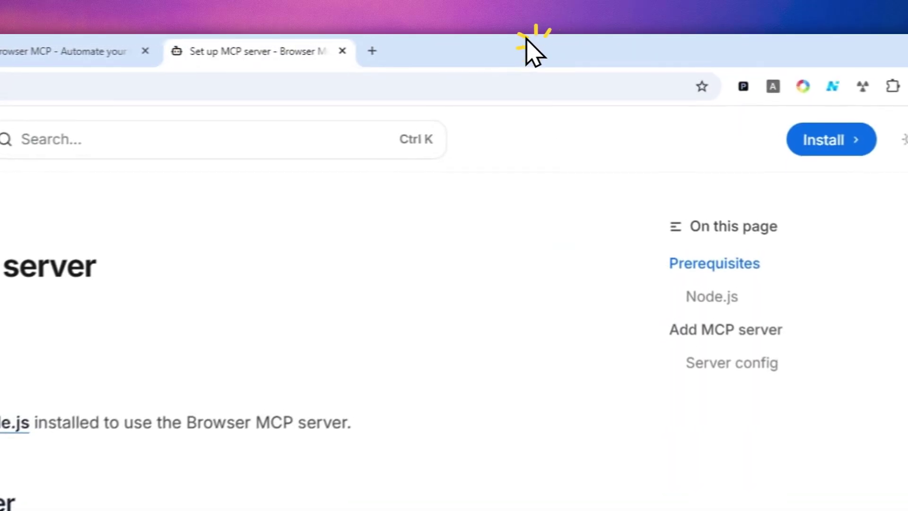
# Find the Server config section of the MCP server setup page and highlight its browsermcp JSON code
pyautogui.scroll(-5, 416, 326)
pyautogui.scroll(-2, 415, 326)
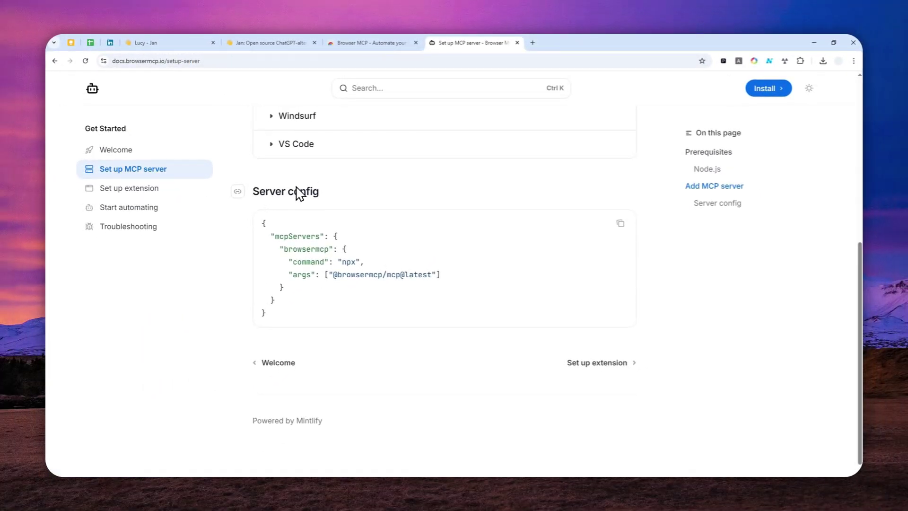
pyautogui.moveTo(280, 302); pyautogui.dragTo(257, 234)
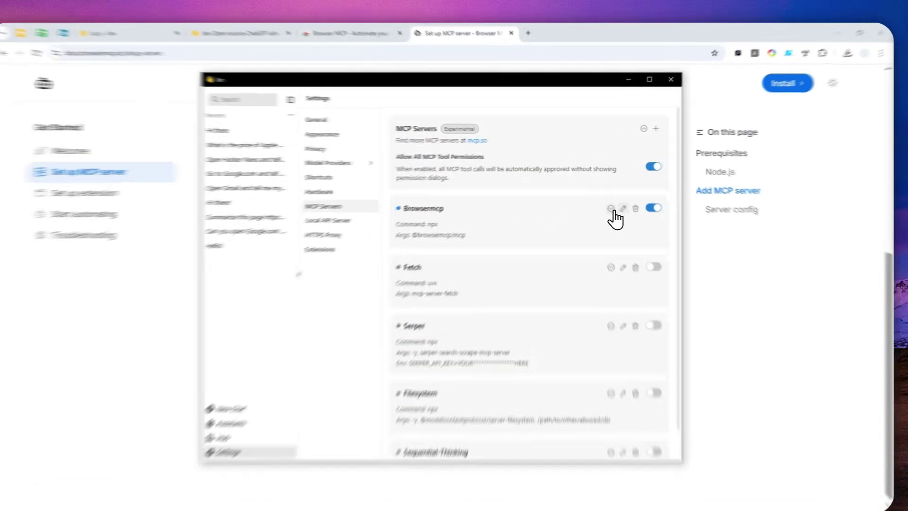
# View the Browsermcp server's configuration in Jan, close it without edits and return to the browser documentation
pyautogui.click(618, 202)
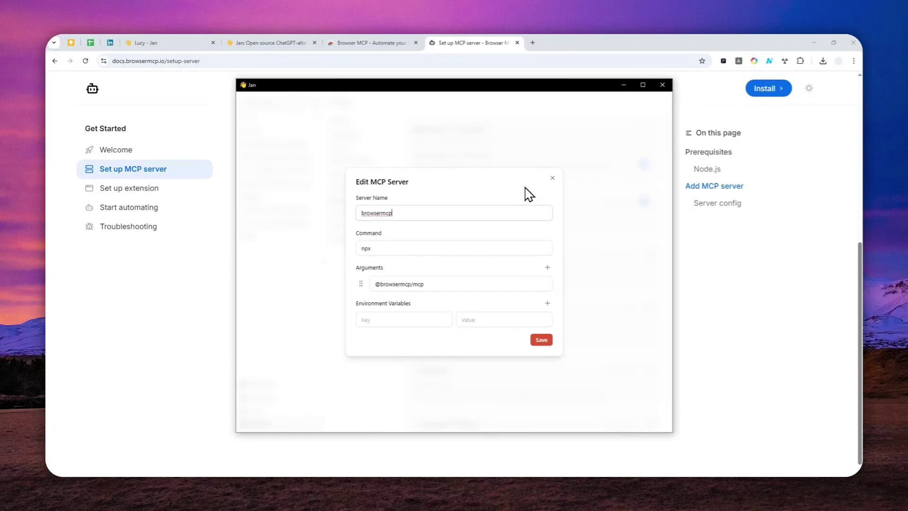
pyautogui.click(552, 178)
pyautogui.click(462, 42)
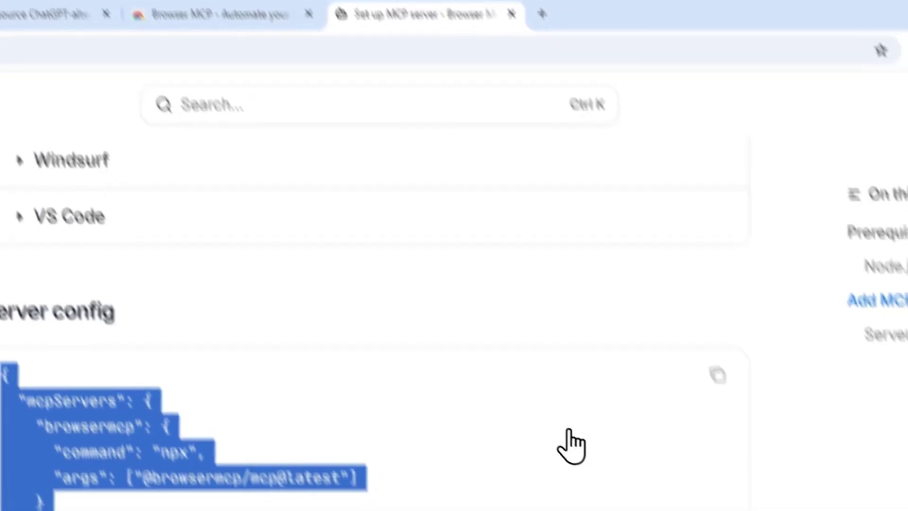
# Following the documentation's Set up extension page, pin the Browser MCP extension and connect the current tab to the MCP server
pyautogui.scroll(-2, 586, 426)
pyautogui.click(545, 378)
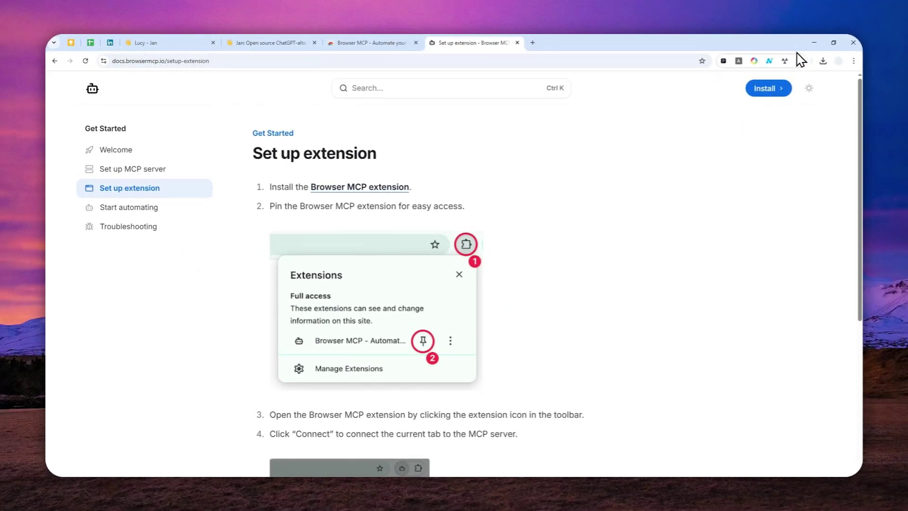
pyautogui.click(800, 61)
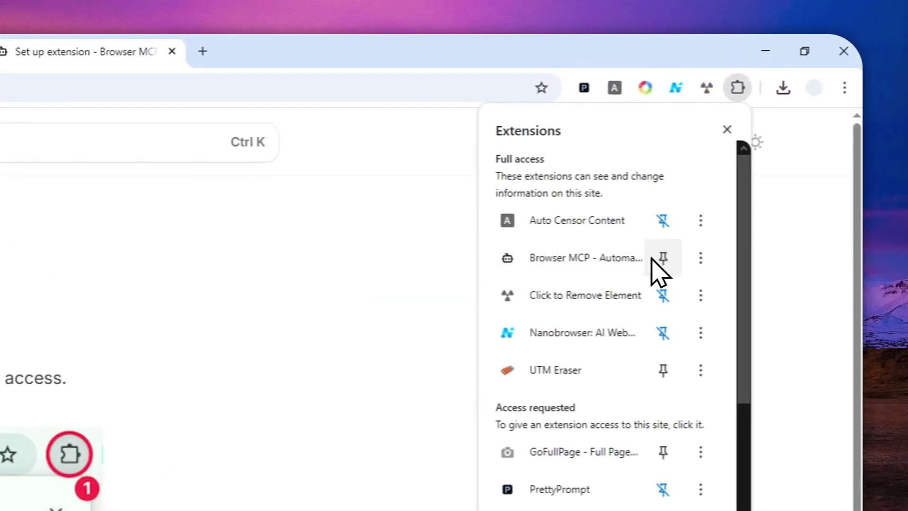
pyautogui.click(663, 258)
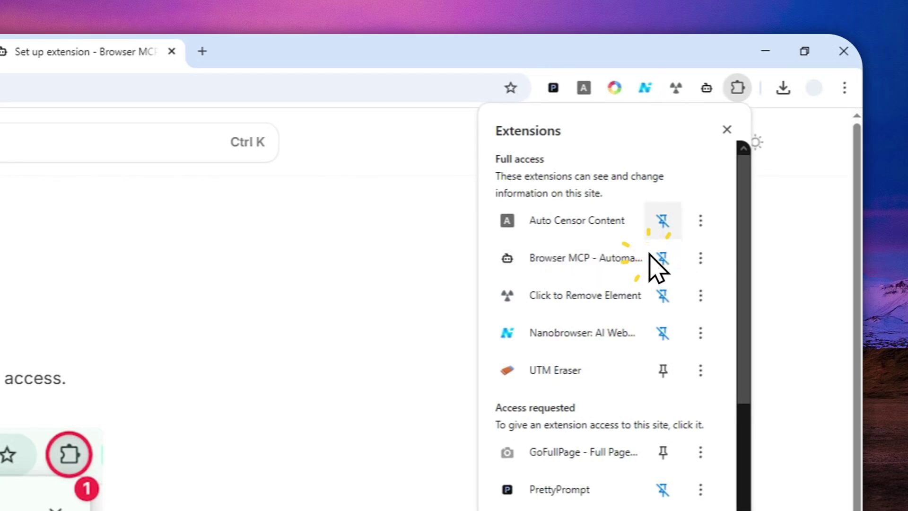
pyautogui.click(706, 88)
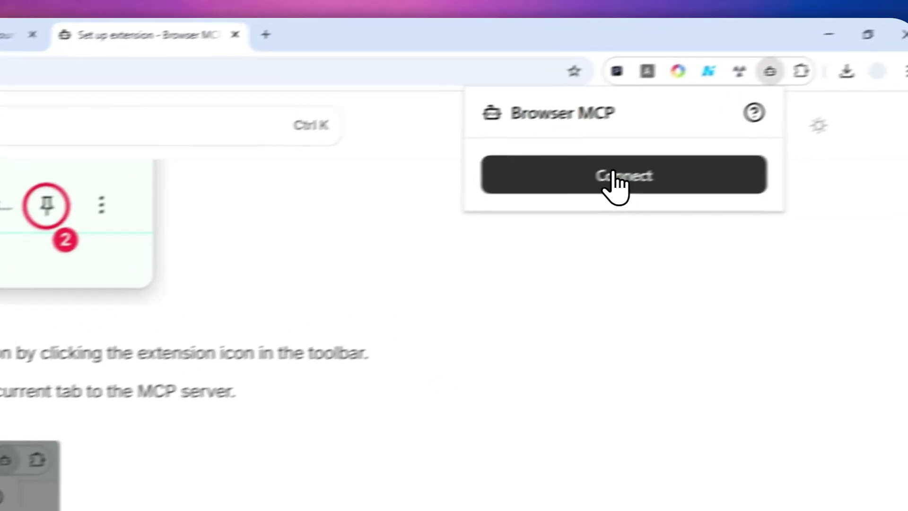
pyautogui.click(613, 175)
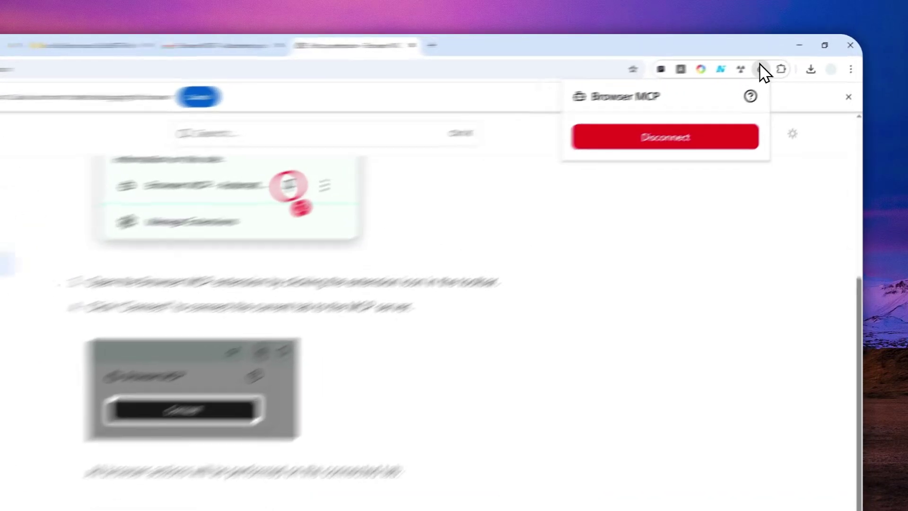
# Allow the Browser MCP extension in Incognito from its extension management page, and close that page
pyautogui.rightClick(785, 61)
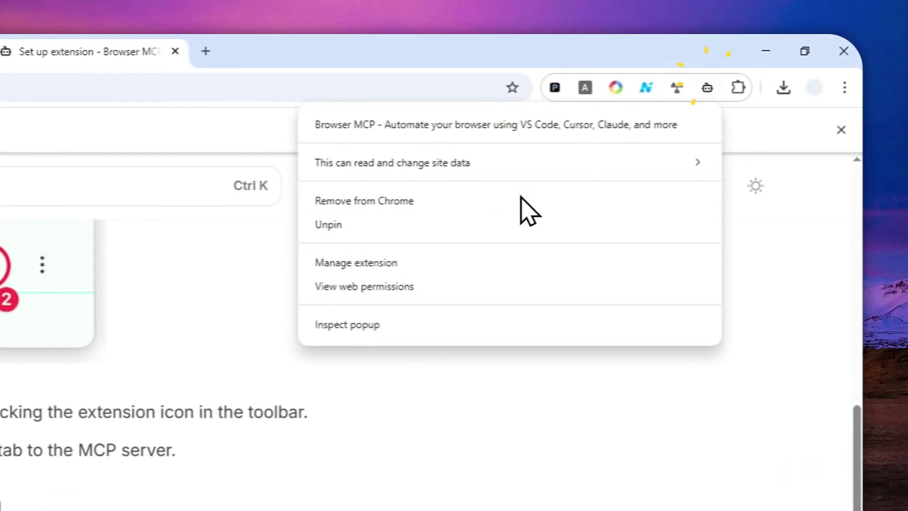
pyautogui.click(395, 263)
pyautogui.scroll(-5, 381, 274)
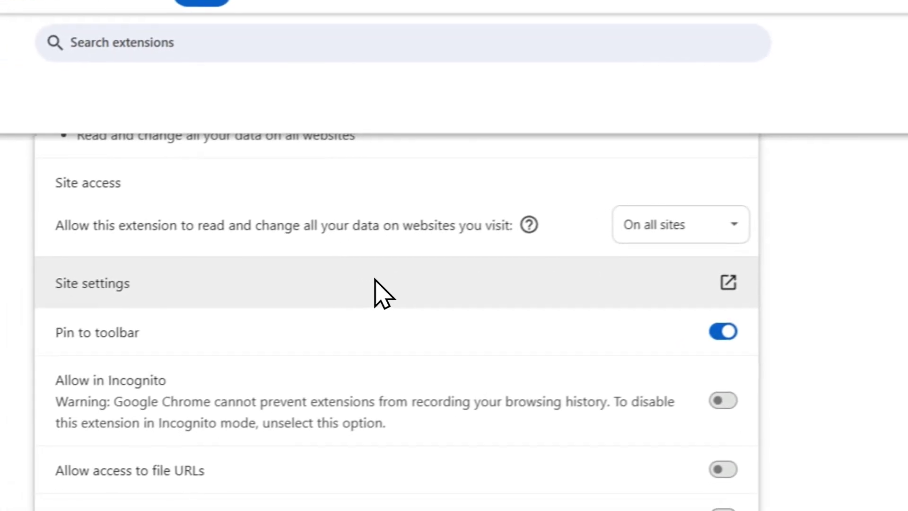
pyautogui.click(722, 400)
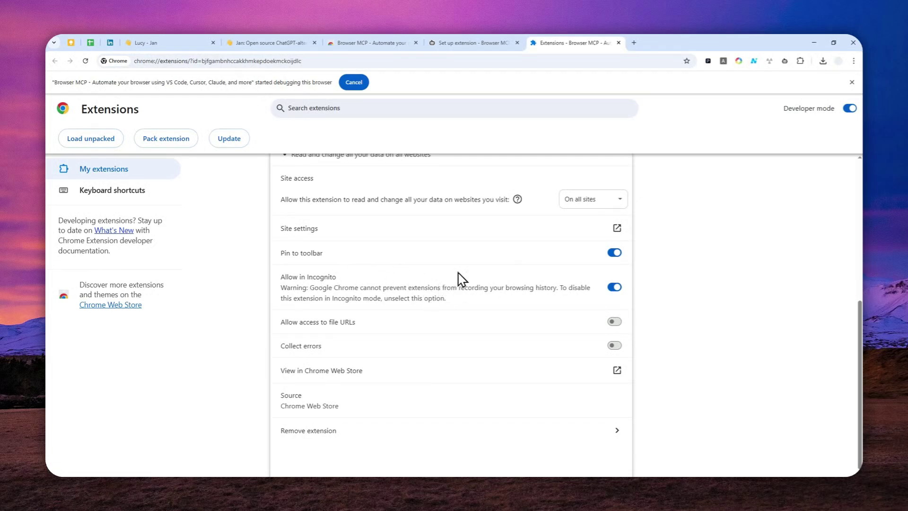
pyautogui.click(618, 43)
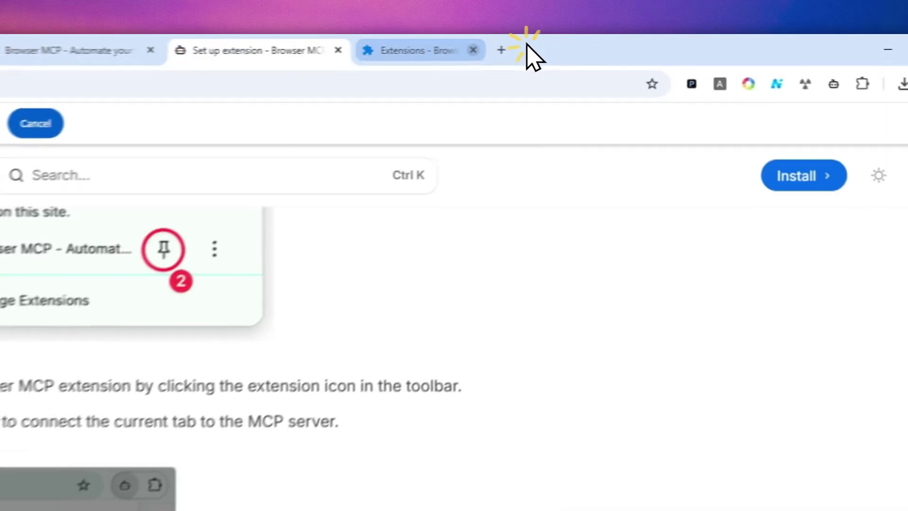
# View the documentation's Start automating page, and switch to Jan to start a new chat
pyautogui.scroll(-5, 379, 318)
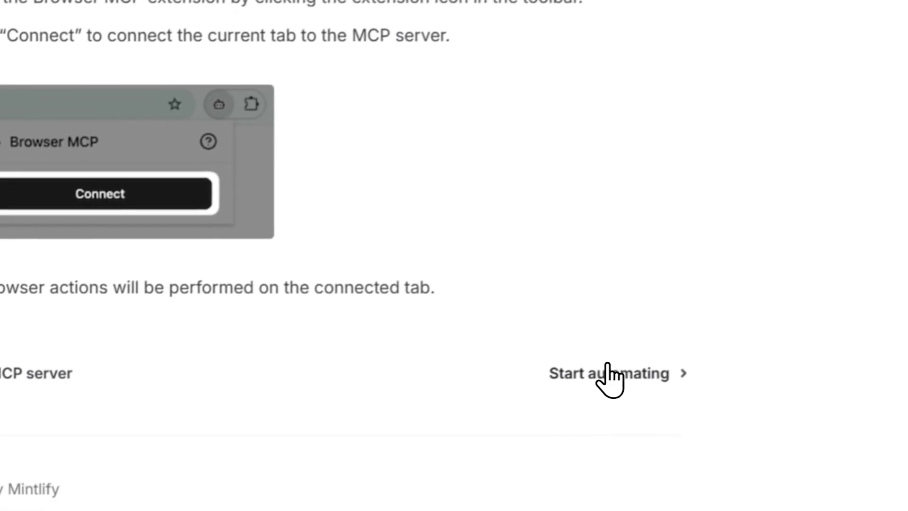
pyautogui.click(614, 371)
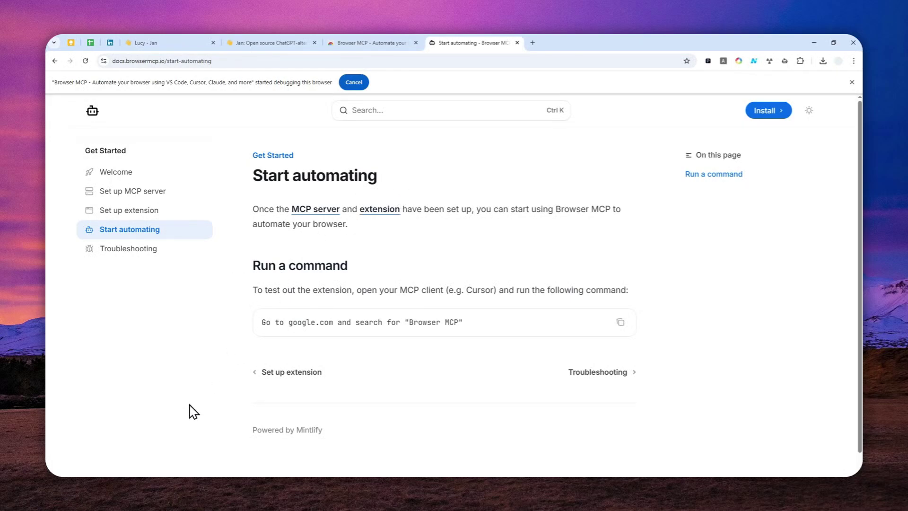
pyautogui.click(180, 482)
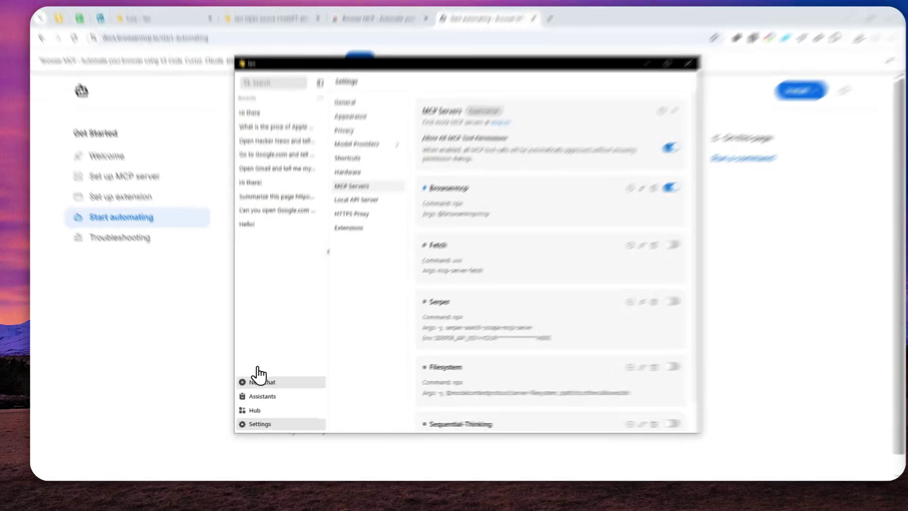
pyautogui.click(258, 383)
pyautogui.click(688, 159)
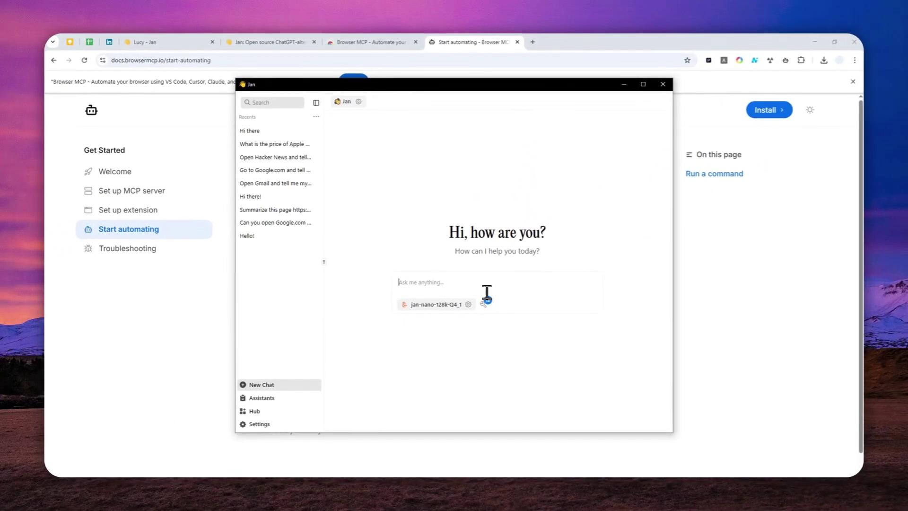
# Review the available browser tools for the chat and send the prompt "What is the current stock price of Microsoft?"
pyautogui.write('What is the current stock price of Microsoft?')
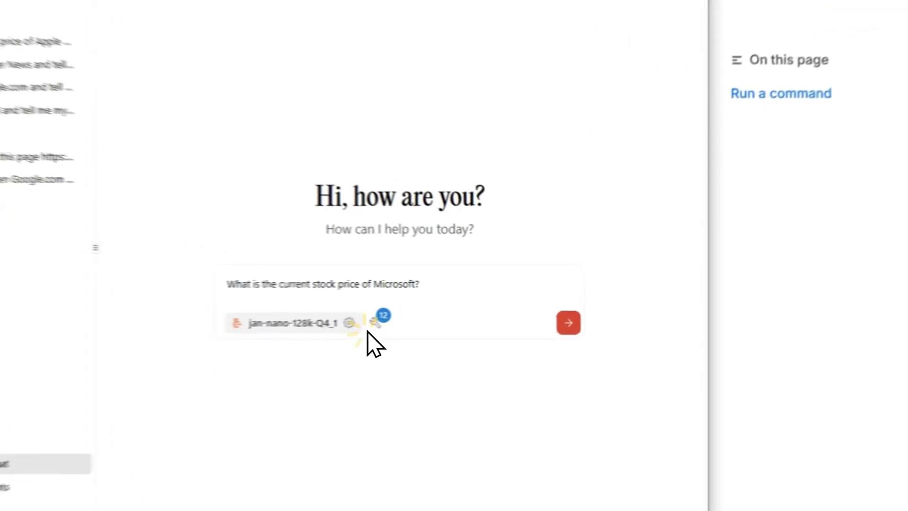
pyautogui.click(484, 304)
pyautogui.scroll(-5, 430, 203)
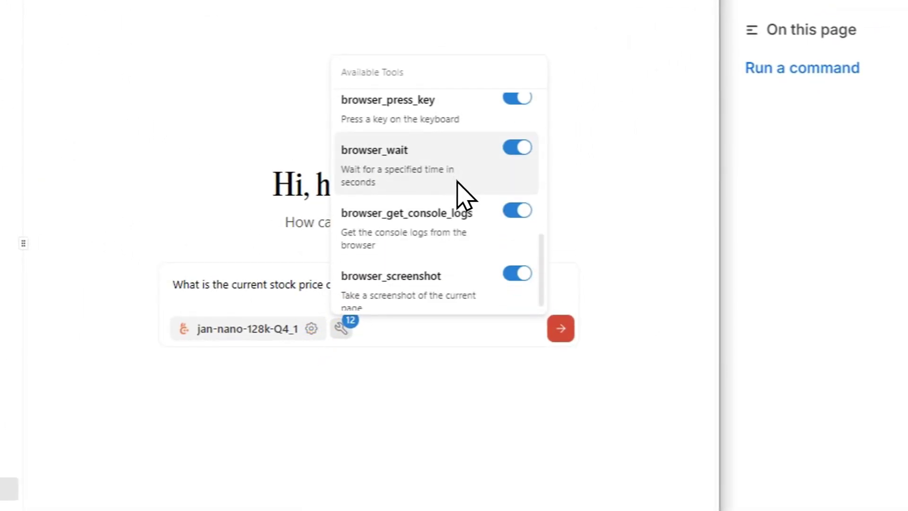
pyautogui.click(342, 329)
pyautogui.click(560, 330)
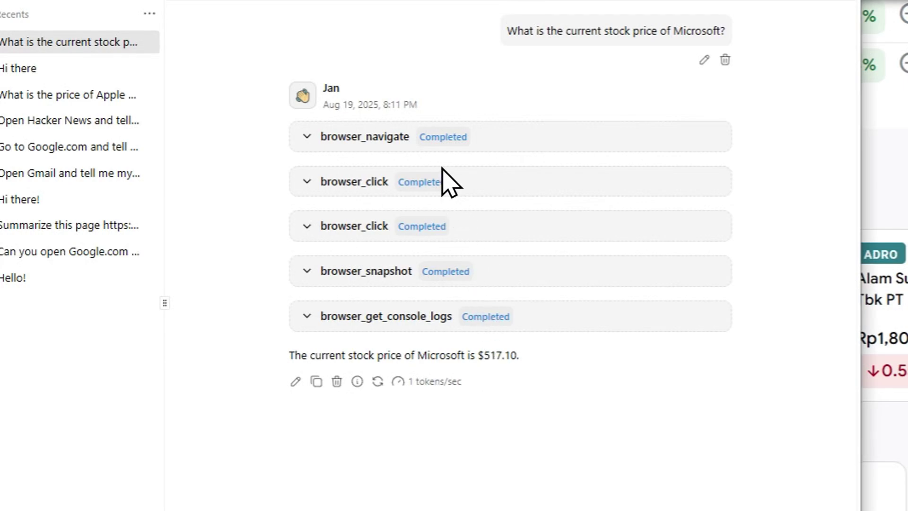
# Expand the browser_navigate call's details, and switch to the browser to examine the stock listings on the opened Google Finance page
pyautogui.click(402, 140)
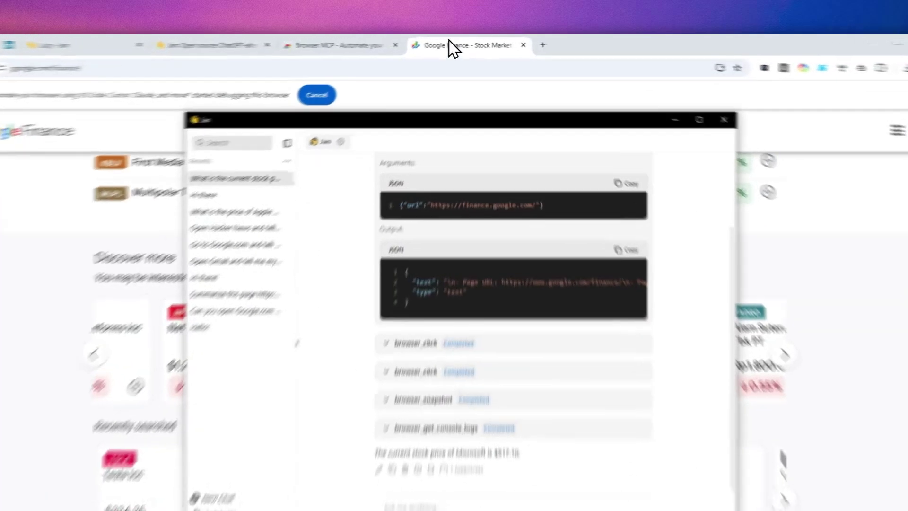
pyautogui.click(466, 43)
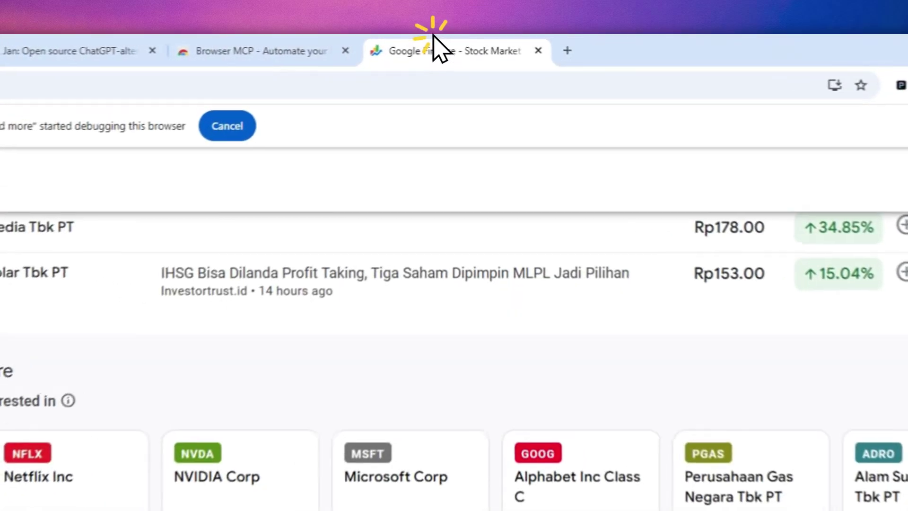
pyautogui.scroll(3, 546, 178)
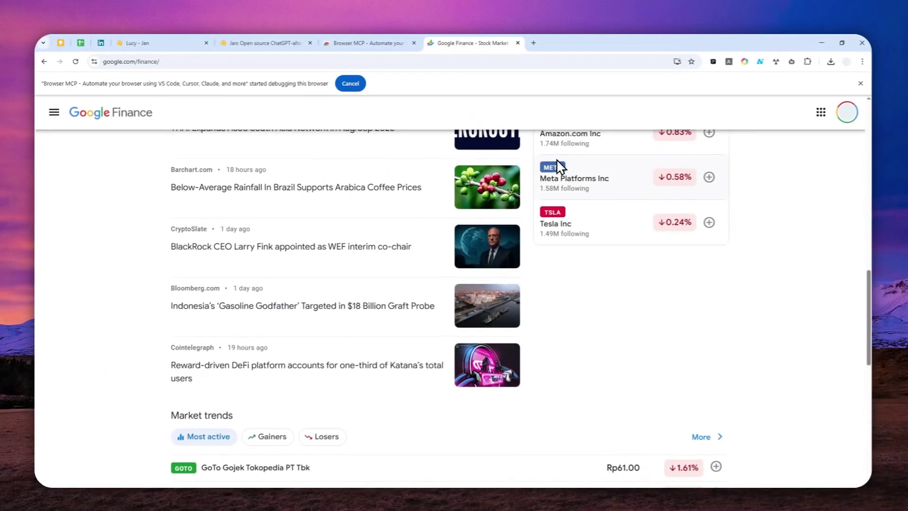
pyautogui.scroll(-1, 557, 159)
pyautogui.scroll(-8, 567, 168)
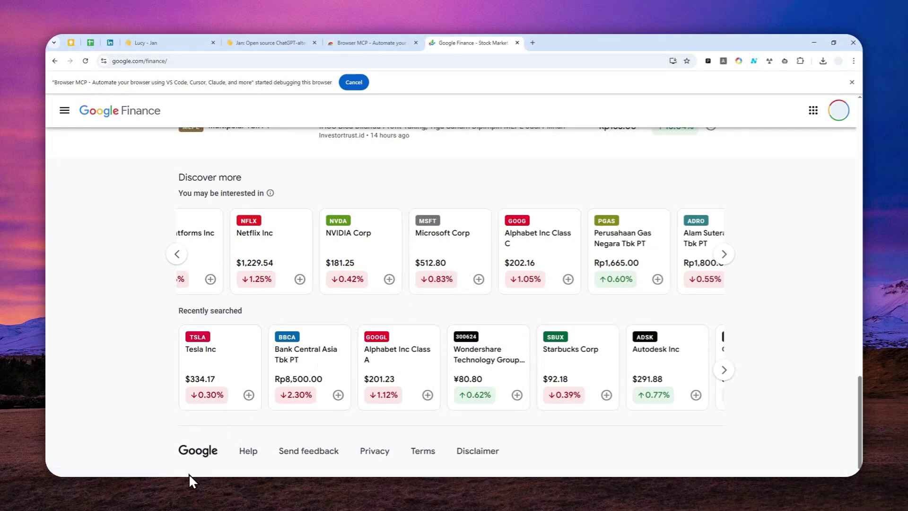
# Return to Jan, expand the browser_snapshot call's output, and review the response's tool calls from the navigation arguments to the final answer
pyautogui.click(166, 483)
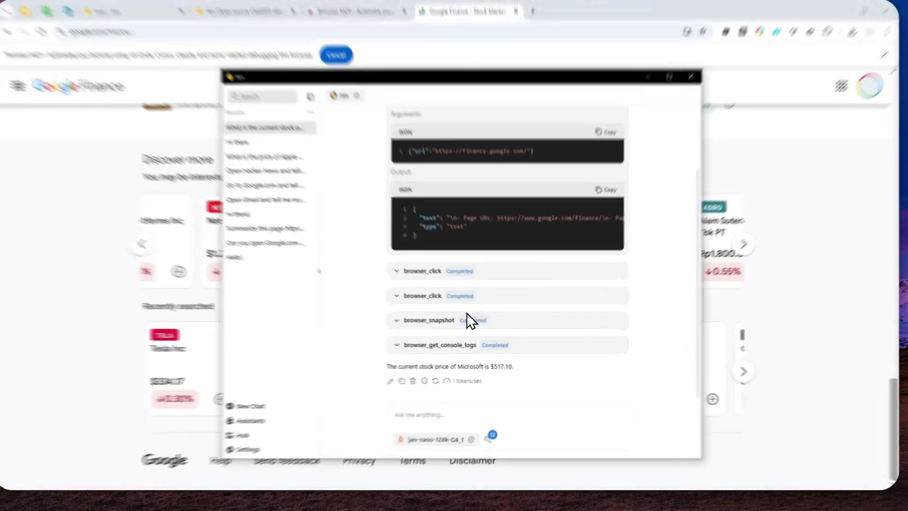
pyautogui.click(477, 324)
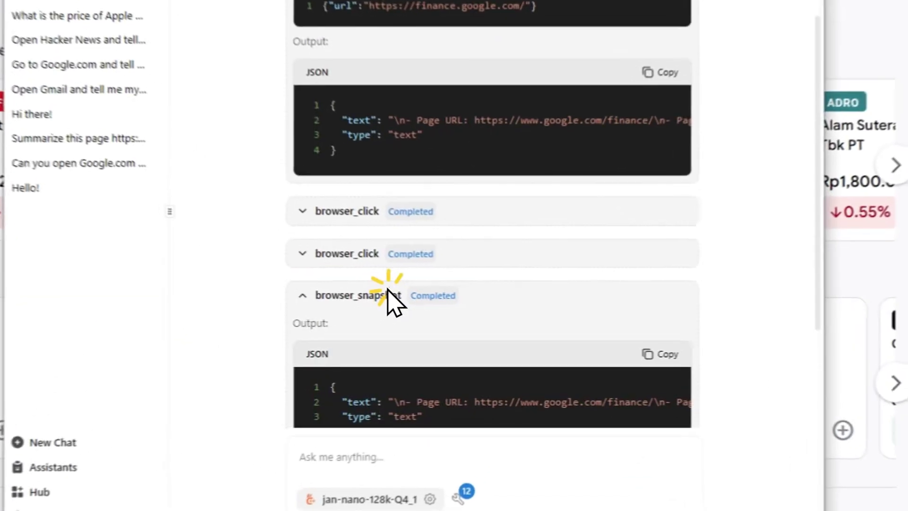
pyautogui.scroll(2, 532, 301)
pyautogui.scroll(-3, 531, 246)
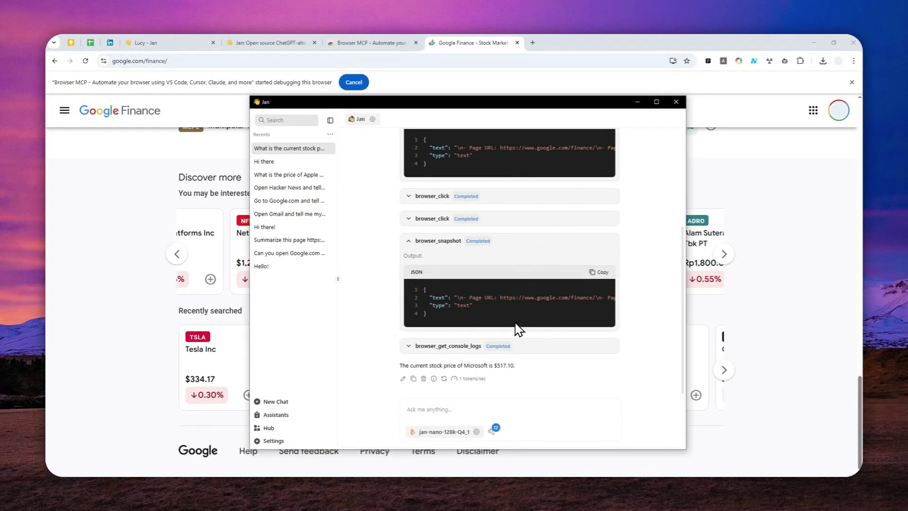
pyautogui.scroll(3, 506, 305)
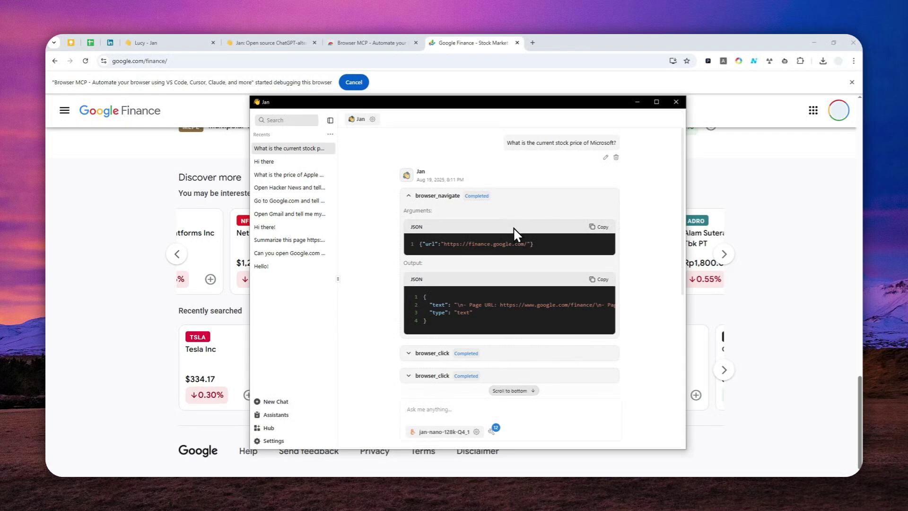
pyautogui.scroll(-4, 520, 269)
pyautogui.scroll(3, 503, 251)
pyautogui.scroll(1, 498, 265)
pyautogui.scroll(-5, 501, 218)
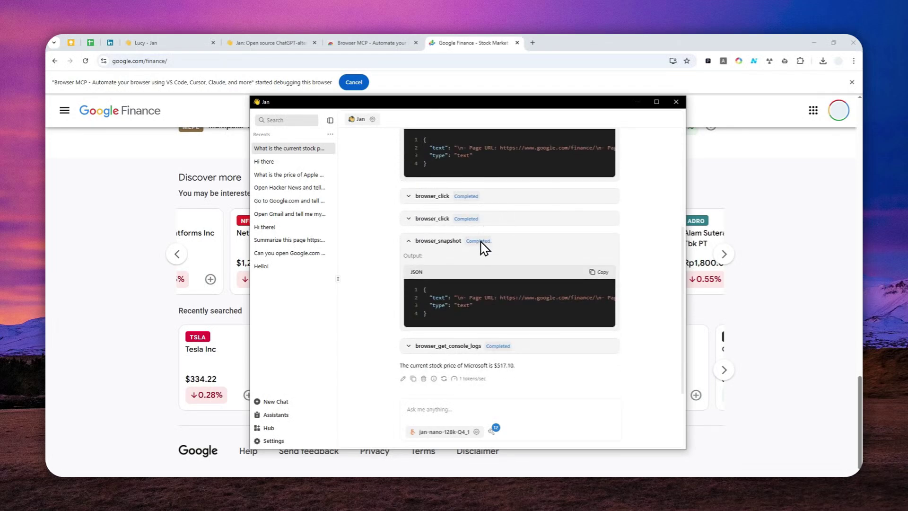